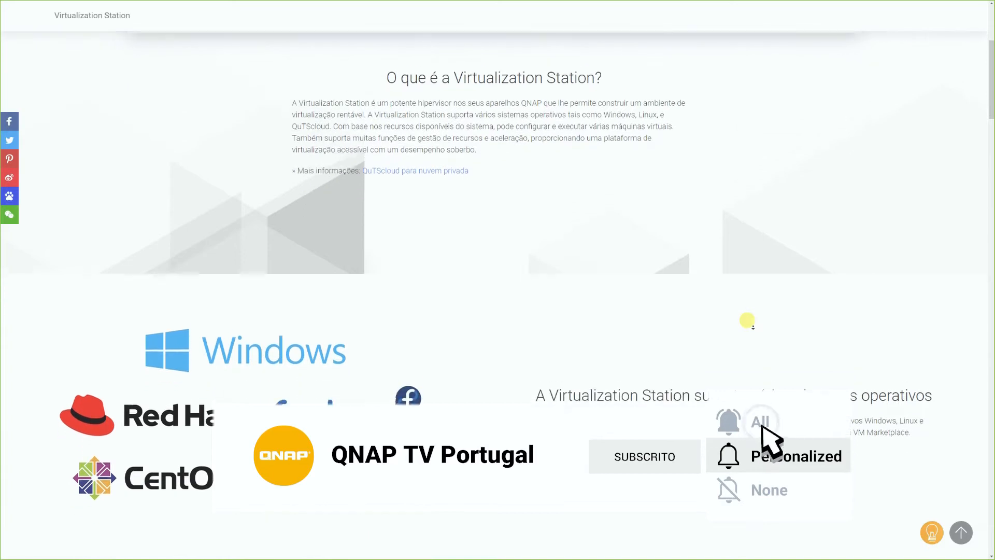
- Review the Virtualization Station page's sections on supported operating systems, QuTScloud, resource management, hardware acceleration and virtual machine protection
{"action": "scroll", "coordinate": [747, 320], "scroll_direction": "down", "scroll_amount": 3}
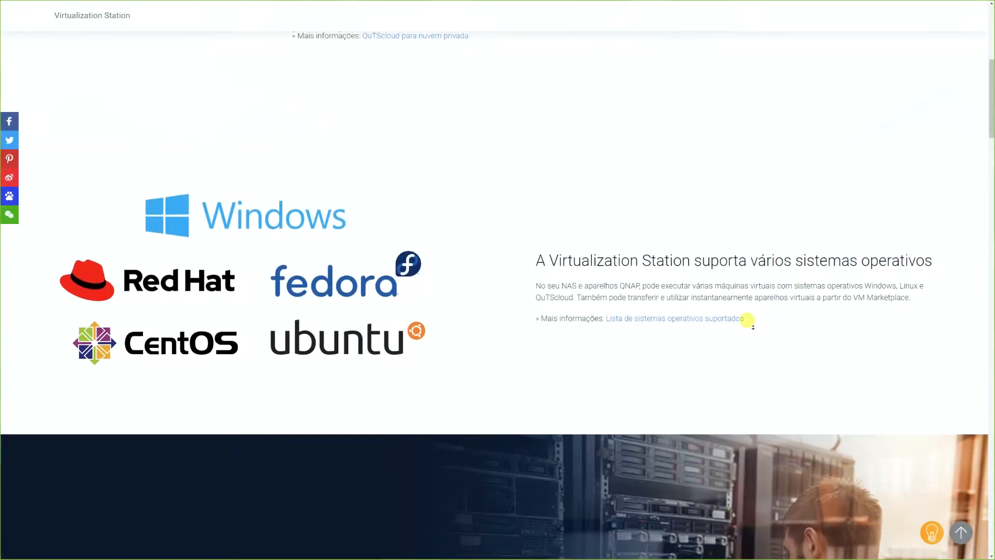
{"action": "scroll", "coordinate": [747, 320], "scroll_direction": "down", "scroll_amount": 3}
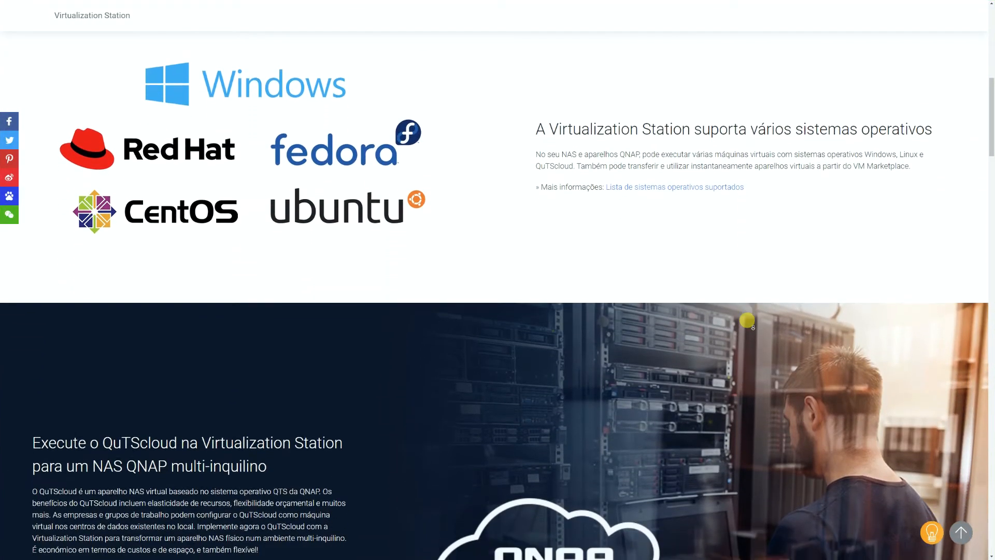
{"action": "scroll", "coordinate": [747, 320], "scroll_direction": "down", "scroll_amount": 3}
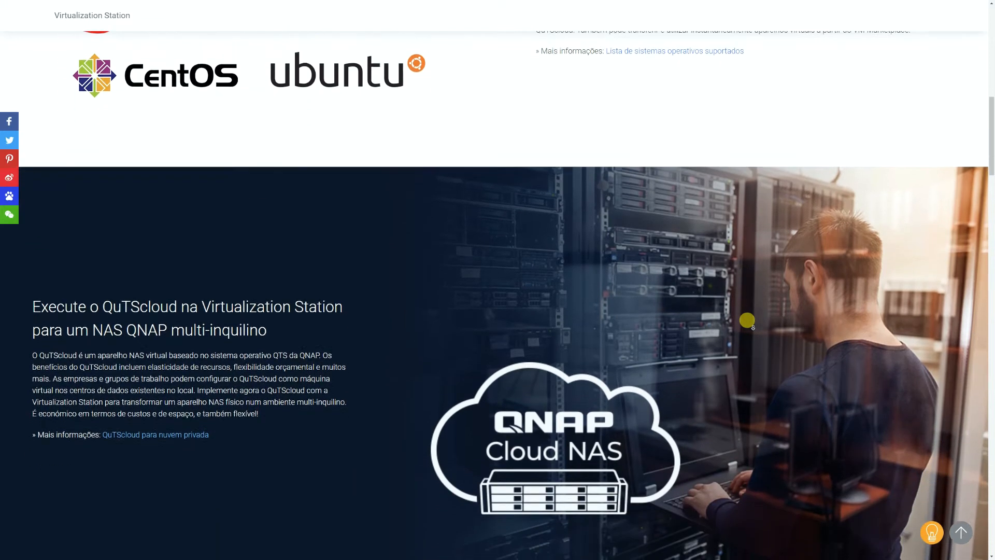
{"action": "scroll", "coordinate": [747, 320], "scroll_direction": "down", "scroll_amount": 3}
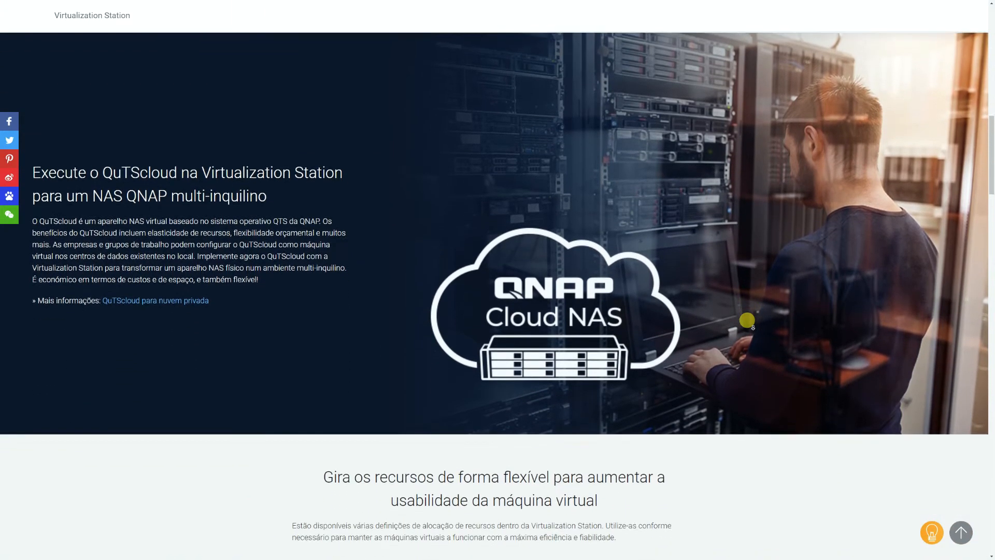
{"action": "scroll", "coordinate": [746, 320], "scroll_direction": "down", "scroll_amount": 3}
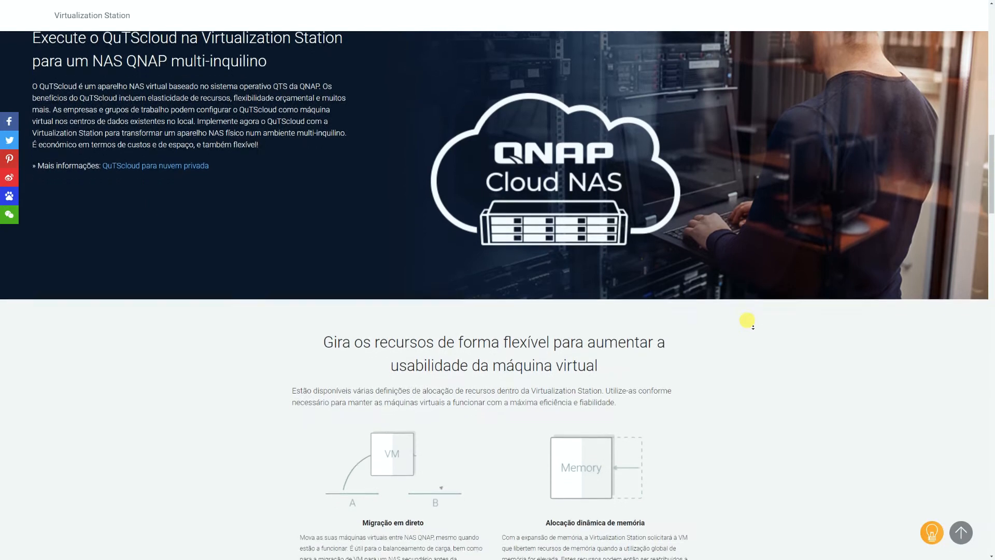
{"action": "scroll", "coordinate": [746, 319], "scroll_direction": "down", "scroll_amount": 3}
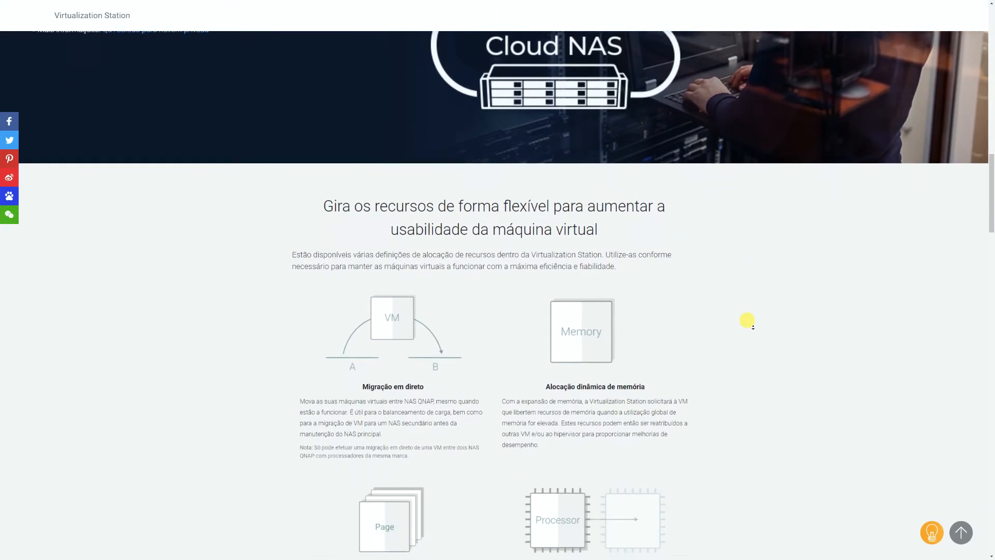
{"action": "scroll", "coordinate": [747, 319], "scroll_direction": "down", "scroll_amount": 3}
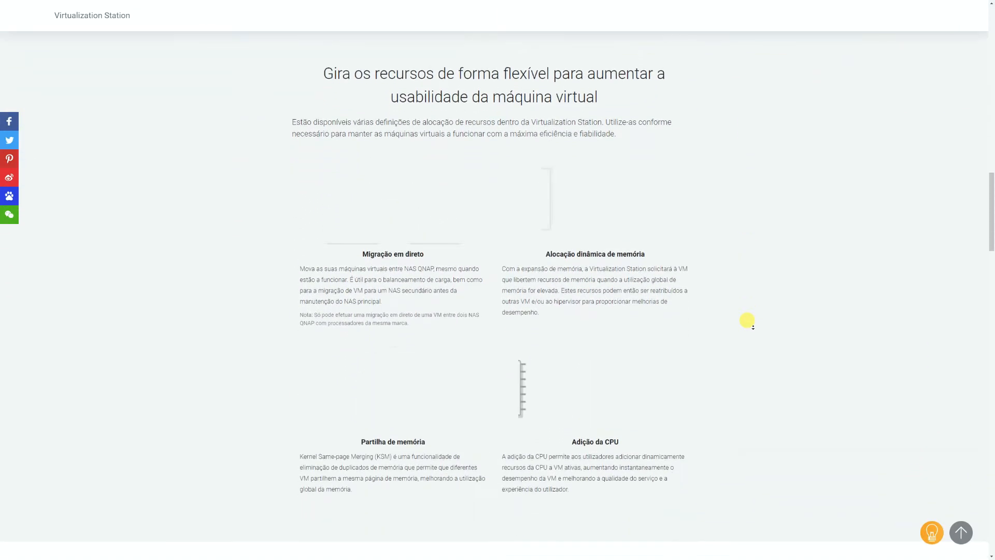
{"action": "scroll", "coordinate": [747, 320], "scroll_direction": "down", "scroll_amount": 3}
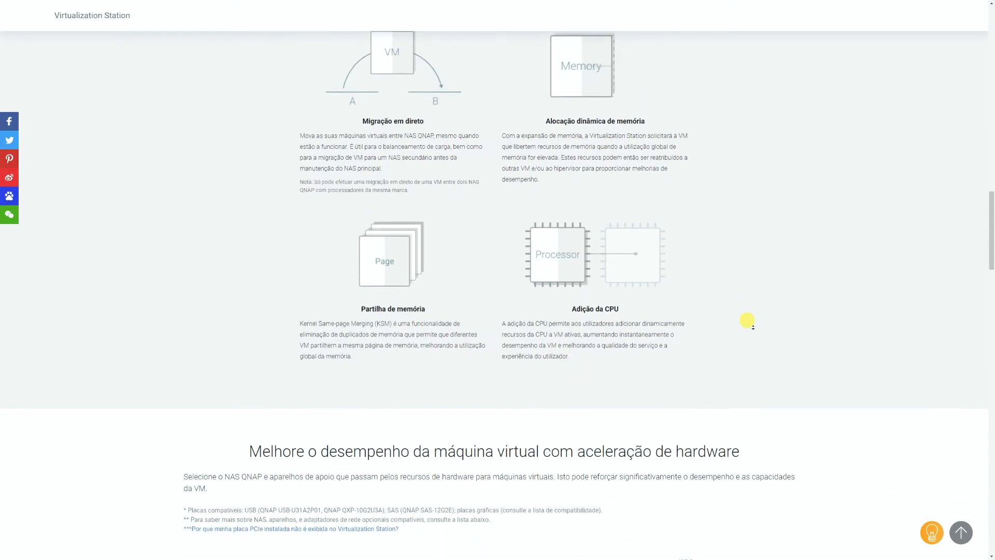
{"action": "scroll", "coordinate": [747, 320], "scroll_direction": "down", "scroll_amount": 3}
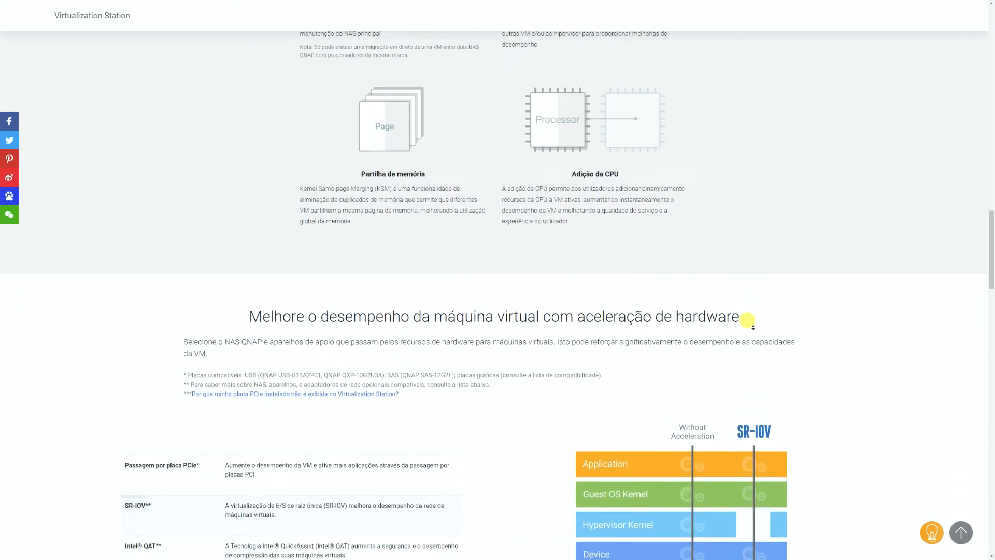
{"action": "scroll", "coordinate": [746, 319], "scroll_direction": "down", "scroll_amount": 3}
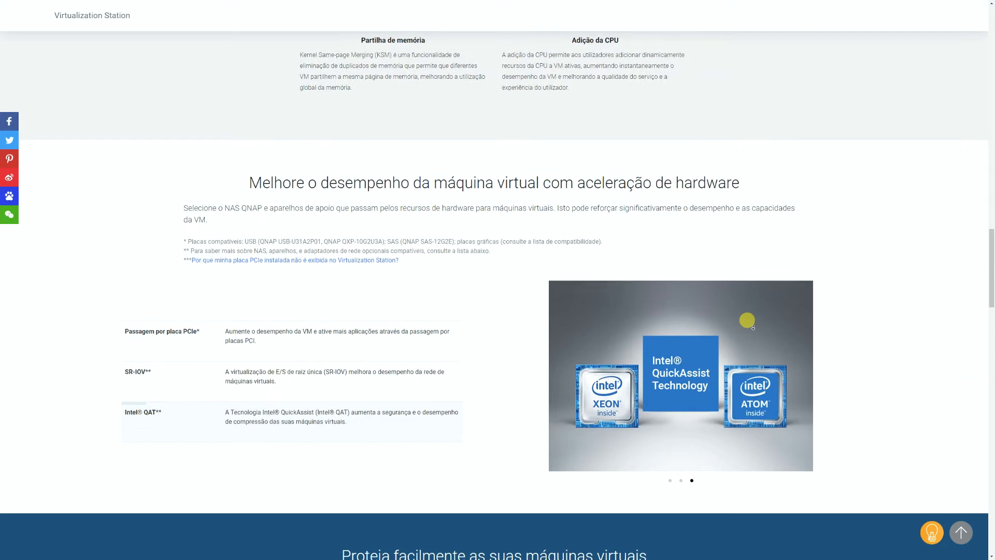
{"action": "scroll", "coordinate": [747, 320], "scroll_direction": "down", "scroll_amount": 3}
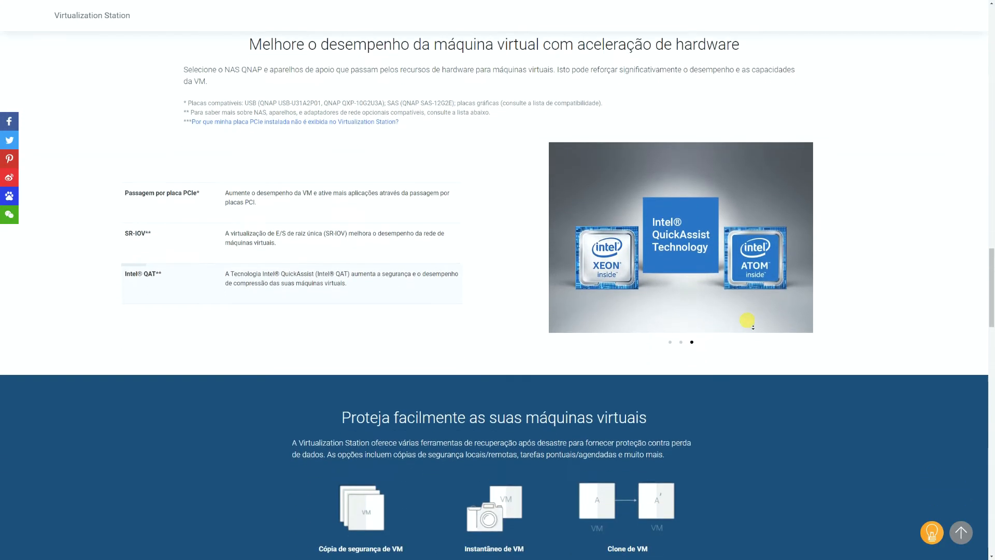
{"action": "scroll", "coordinate": [747, 319], "scroll_direction": "down", "scroll_amount": 3}
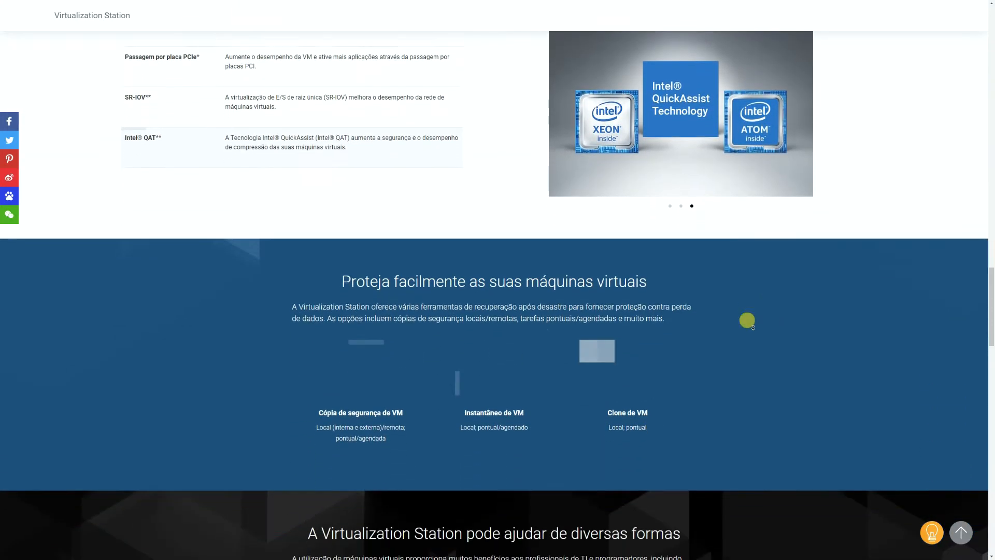
{"action": "scroll", "coordinate": [747, 320], "scroll_direction": "down", "scroll_amount": 3}
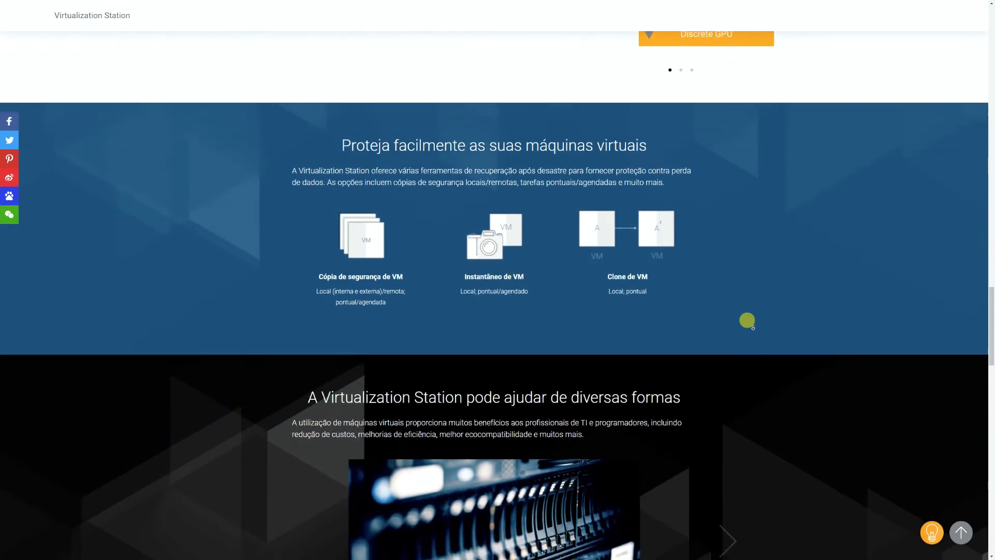
{"action": "scroll", "coordinate": [746, 320], "scroll_direction": "down", "scroll_amount": 2}
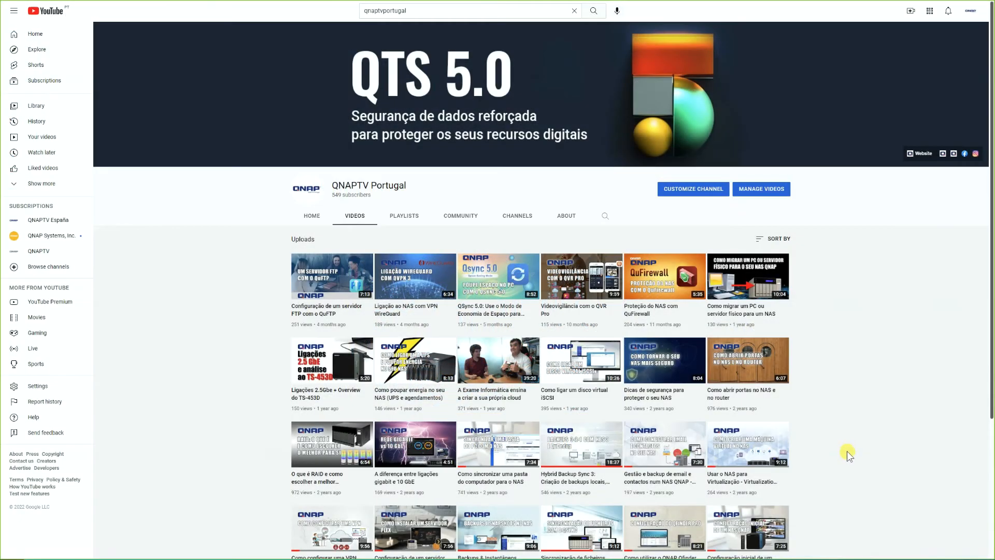
- Open the QNAPTV Portugal channel's video about using the NAS for virtualization
{"action": "left_click", "coordinate": [734, 455]}
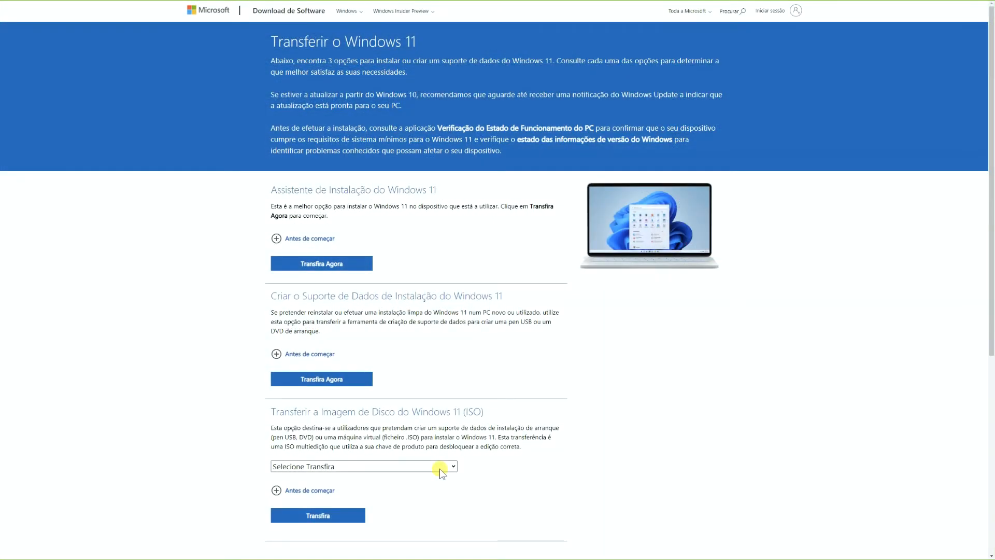
- Request the Windows 11 (multi-edition ISO) disk image on Microsoft's download page and choose the product language
{"action": "left_click", "coordinate": [441, 468]}
{"action": "left_click", "coordinate": [428, 490]}
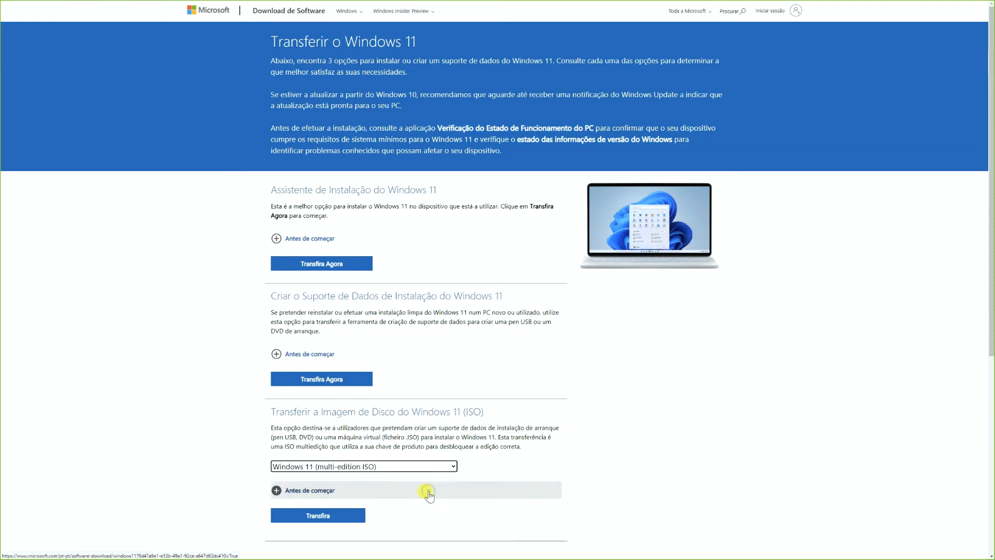
{"action": "scroll", "coordinate": [349, 519], "scroll_direction": "down", "scroll_amount": 6}
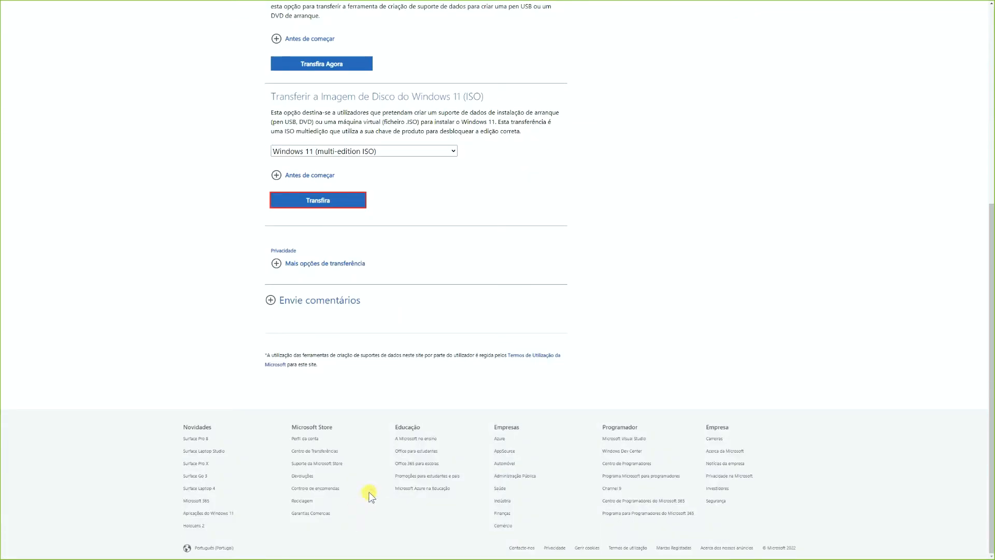
{"action": "left_click", "coordinate": [346, 202]}
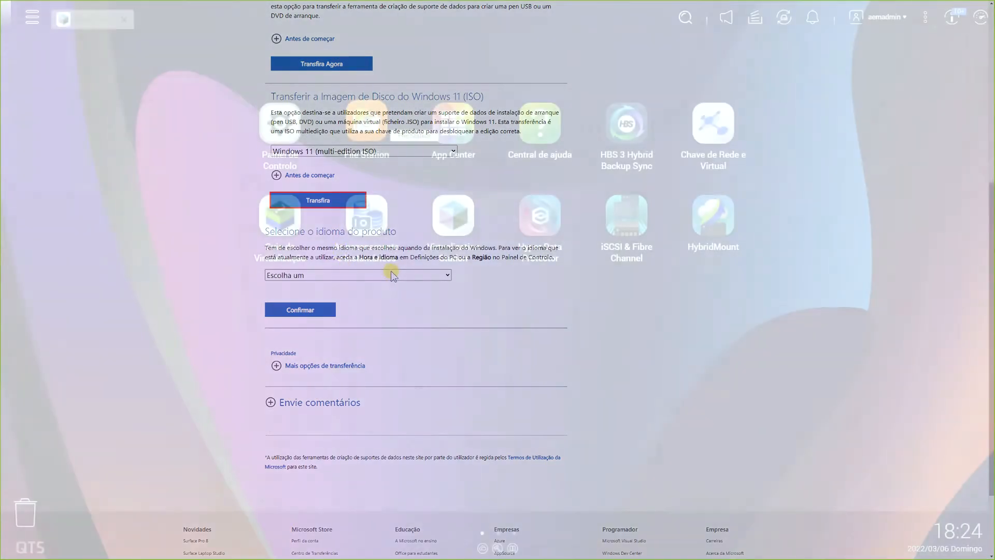
{"action": "left_click", "coordinate": [394, 275]}
{"action": "left_click", "coordinate": [367, 121]}
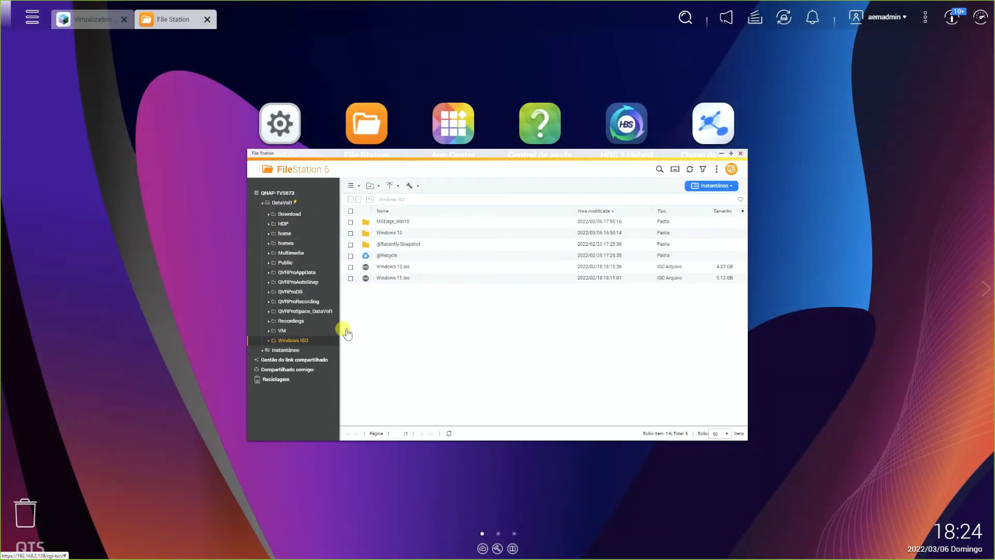
- Check the Windows ISO files in the NAS's Windows ISO folder in File Station
{"action": "left_click", "coordinate": [407, 267]}
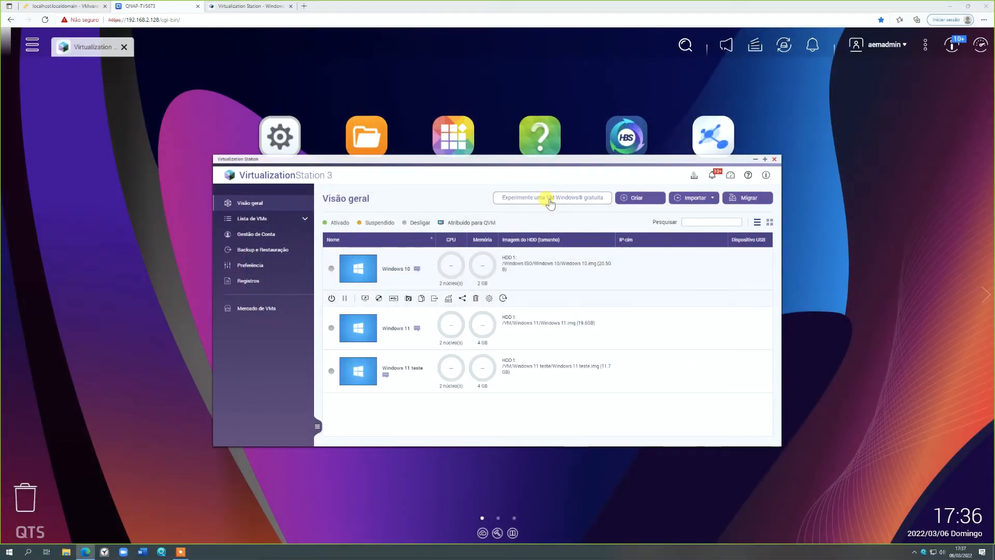
- Download the free Microsoft virtual machine MSEdge on Win10 (x64) Stable 1809 into the Windows ISO folder
{"action": "left_click", "coordinate": [550, 203]}
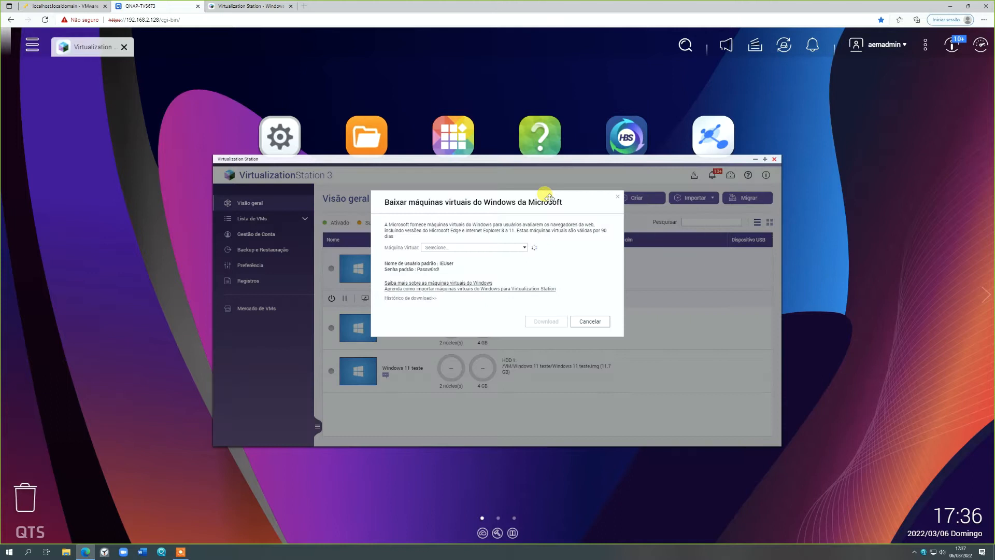
{"action": "left_click", "coordinate": [524, 248]}
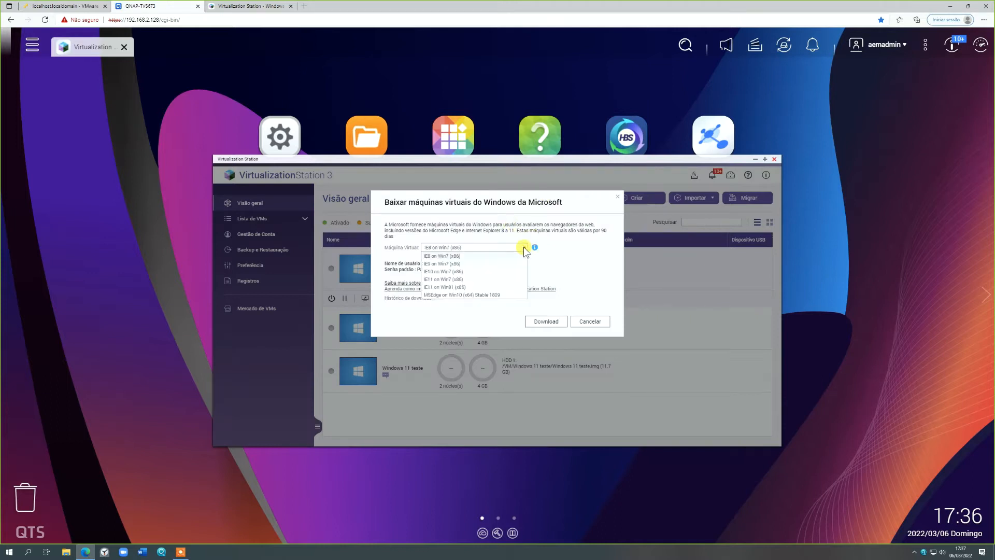
{"action": "left_click", "coordinate": [502, 296]}
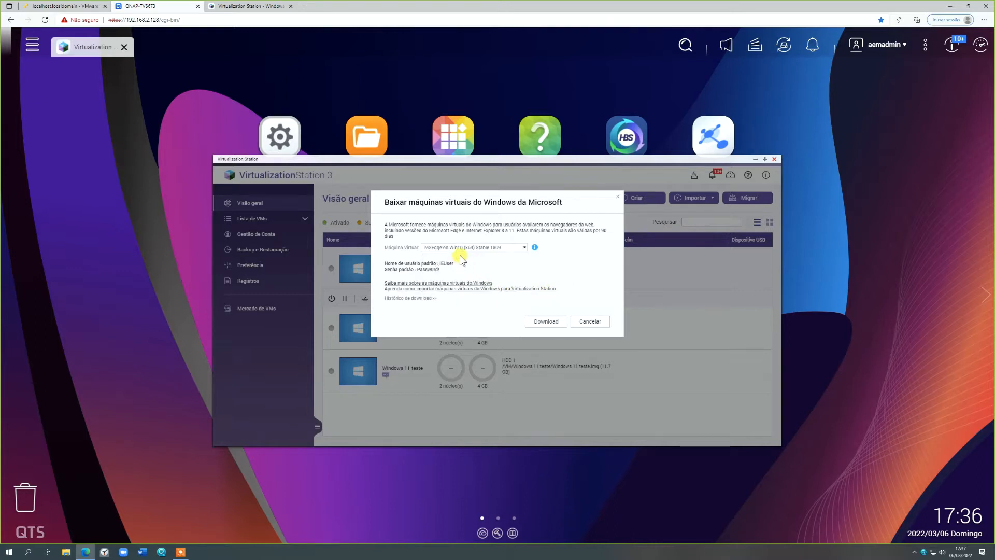
{"action": "left_click", "coordinate": [546, 321]}
{"action": "scroll", "coordinate": [524, 318], "scroll_direction": "down", "scroll_amount": 2}
{"action": "left_click", "coordinate": [477, 320]}
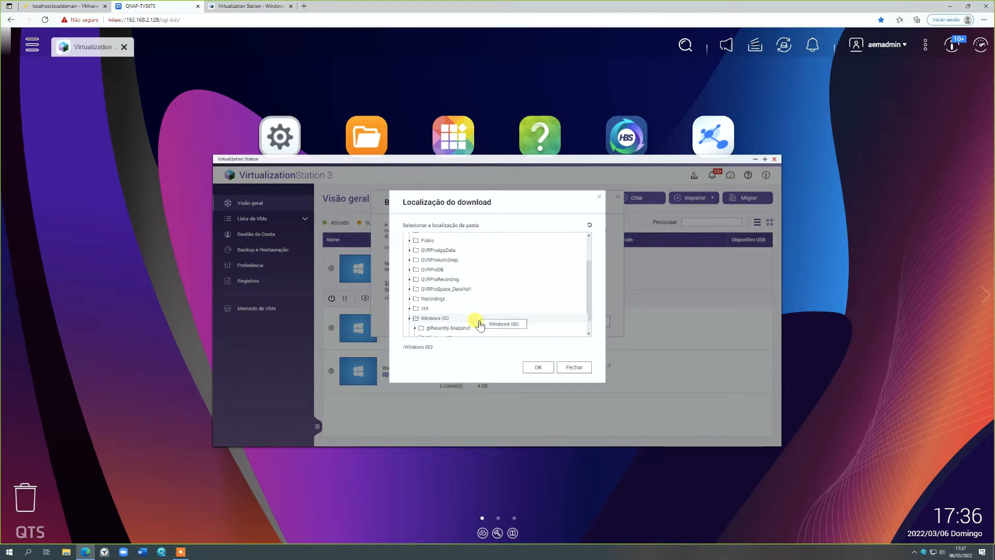
{"action": "left_click", "coordinate": [539, 359]}
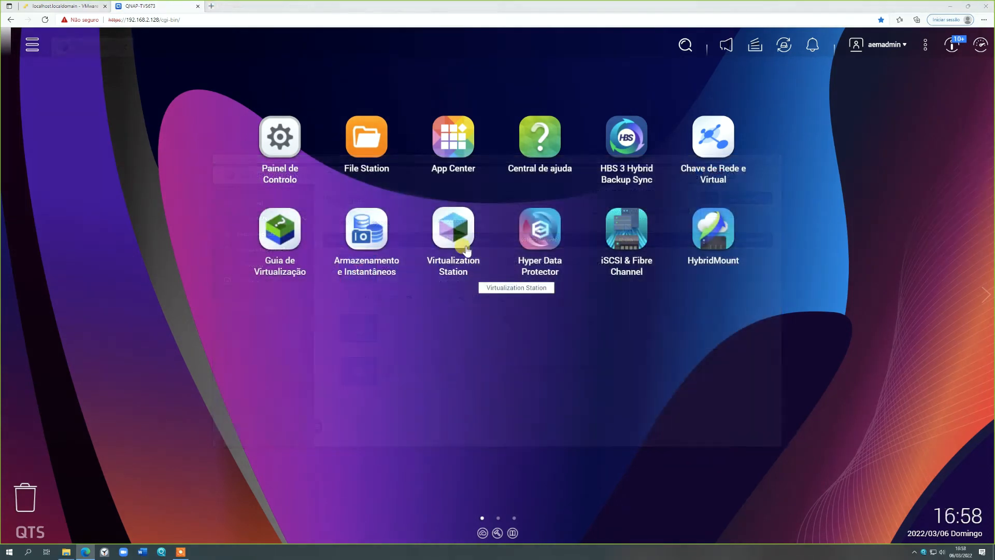
- Start a new virtual machine in Virtualization Station and name it Windows 11 teste
{"action": "left_click", "coordinate": [465, 246]}
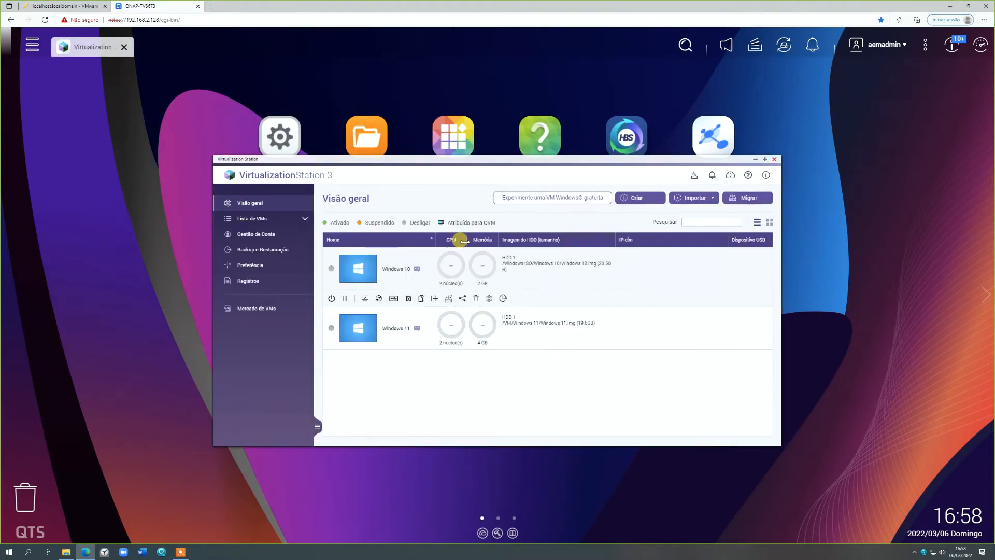
{"action": "left_click", "coordinate": [643, 199]}
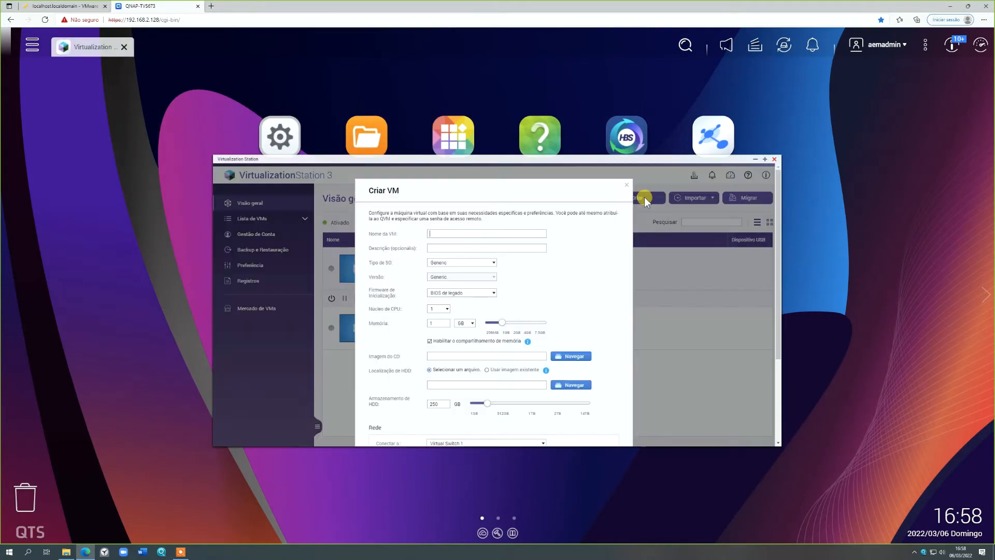
{"action": "left_click", "coordinate": [459, 233]}
{"action": "type", "text": "Windows 11 teste"}
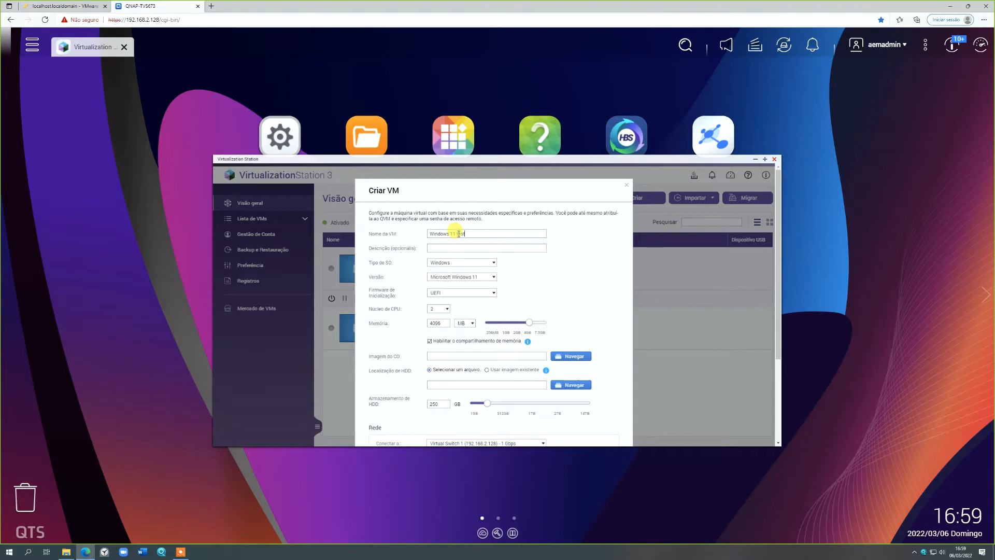
- Set the new virtual machine's operating system type to Windows and its version to Microsoft Windows 11
{"action": "left_click", "coordinate": [475, 266]}
{"action": "left_click", "coordinate": [485, 265]}
{"action": "left_click", "coordinate": [493, 276]}
{"action": "left_click", "coordinate": [483, 285]}
- Attach Windows 11.iso from the Windows ISO folder as the new virtual machine's CD image
{"action": "scroll", "coordinate": [573, 329], "scroll_direction": "down", "scroll_amount": 2}
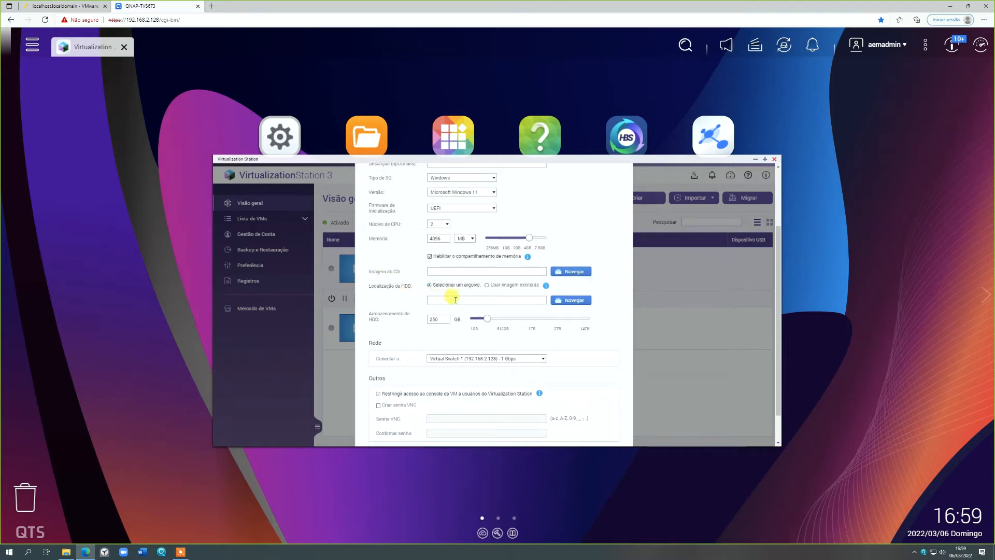
{"action": "left_click", "coordinate": [572, 273]}
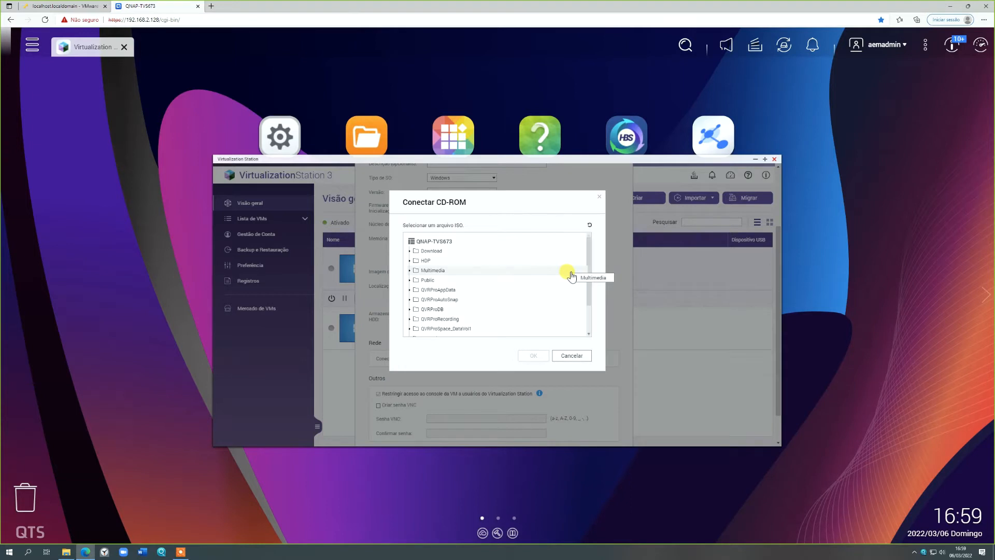
{"action": "scroll", "coordinate": [570, 274], "scroll_direction": "down", "scroll_amount": 3}
{"action": "left_click", "coordinate": [459, 319]}
{"action": "scroll", "coordinate": [518, 311], "scroll_direction": "down", "scroll_amount": 2}
{"action": "left_click", "coordinate": [456, 317]}
{"action": "left_click", "coordinate": [533, 356]}
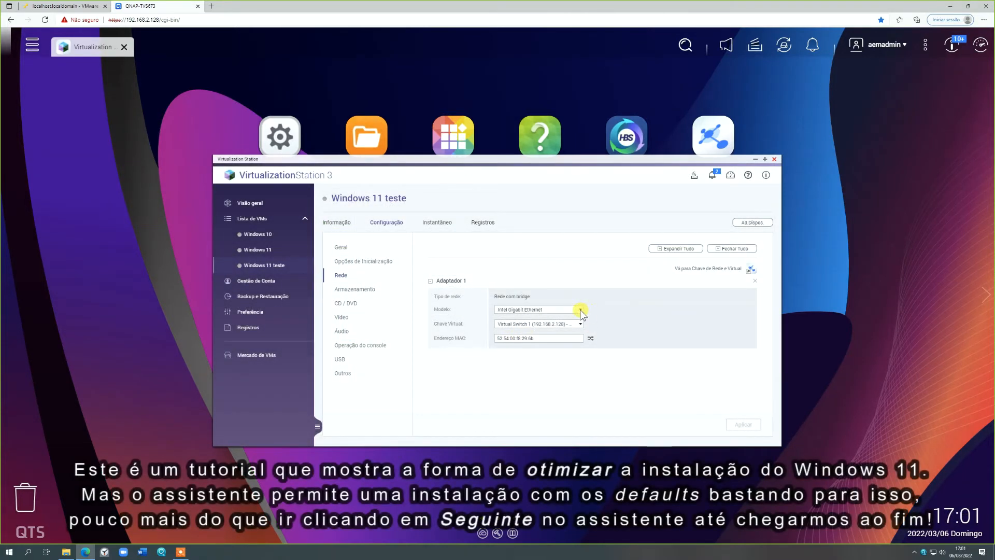
- Change the model of network Adapter 1 on the Windows 11 teste machine to VirtIO and apply the setting
{"action": "left_click", "coordinate": [580, 310]}
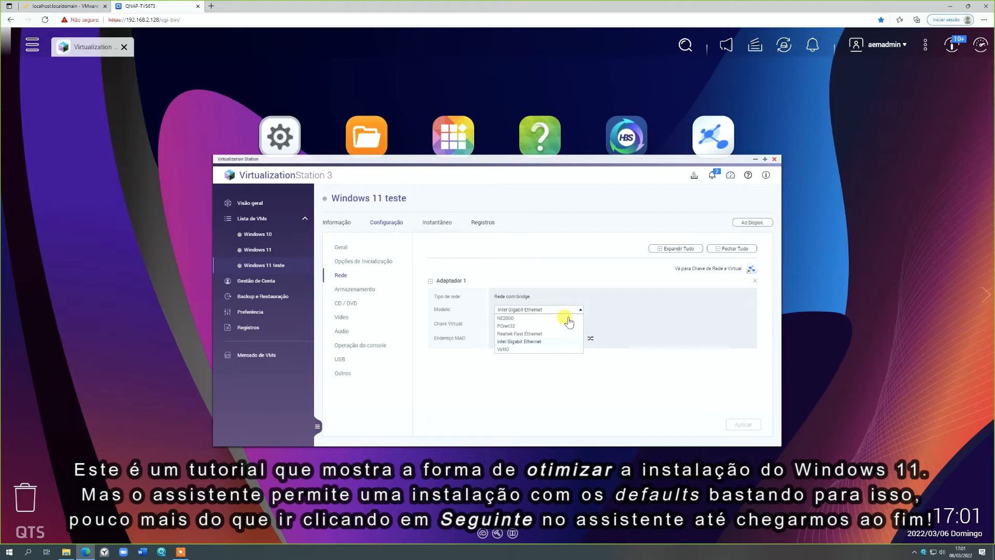
{"action": "left_click", "coordinate": [558, 350]}
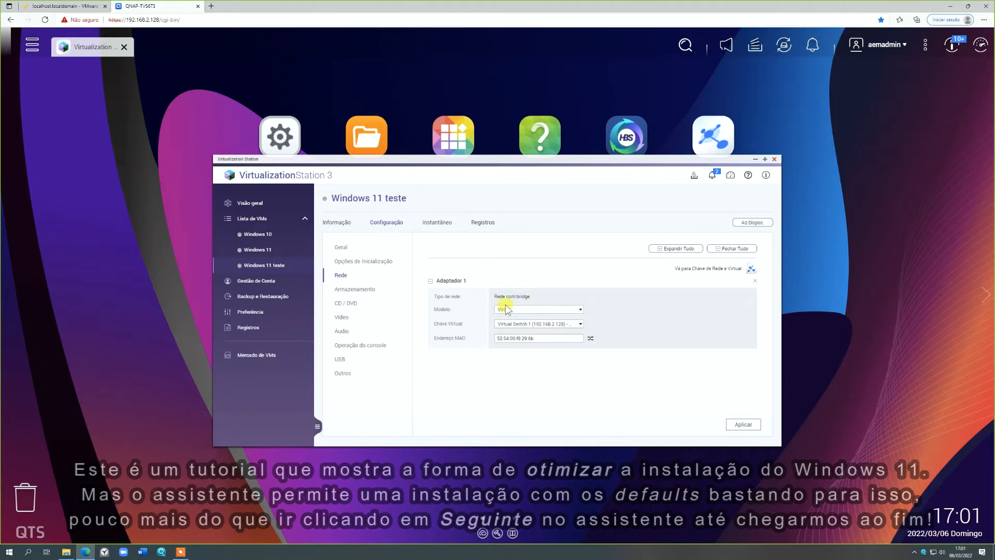
{"action": "left_click", "coordinate": [742, 425]}
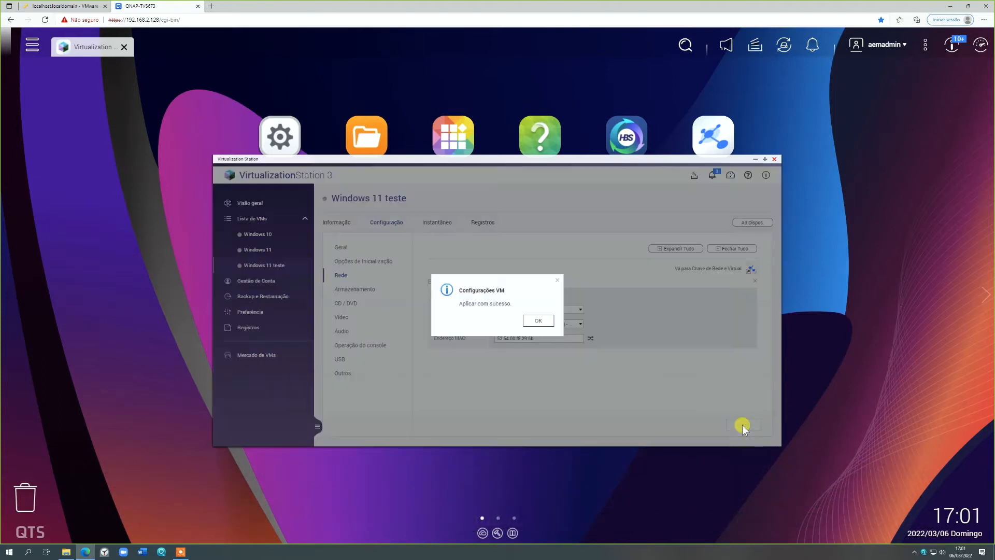
{"action": "left_click", "coordinate": [539, 321]}
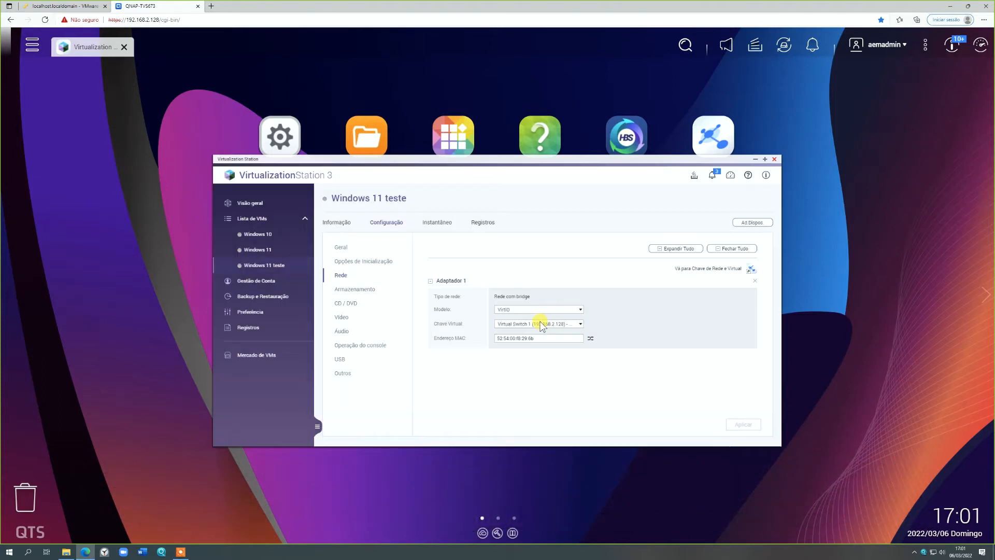
- Set HDD 1's cache mode to Force Writeback and its interface to VirtIO, and apply the storage settings
{"action": "left_click", "coordinate": [369, 291]}
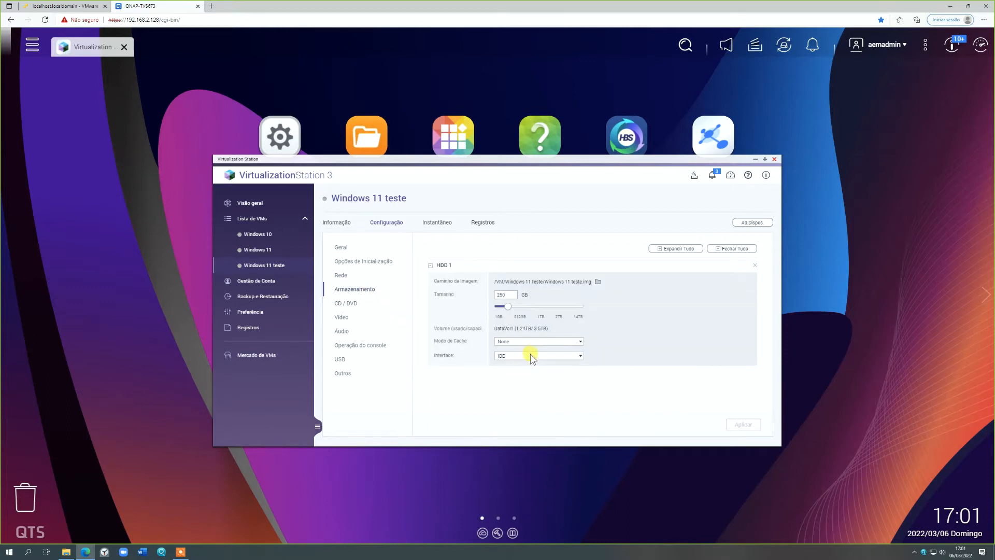
{"action": "left_click", "coordinate": [537, 341]}
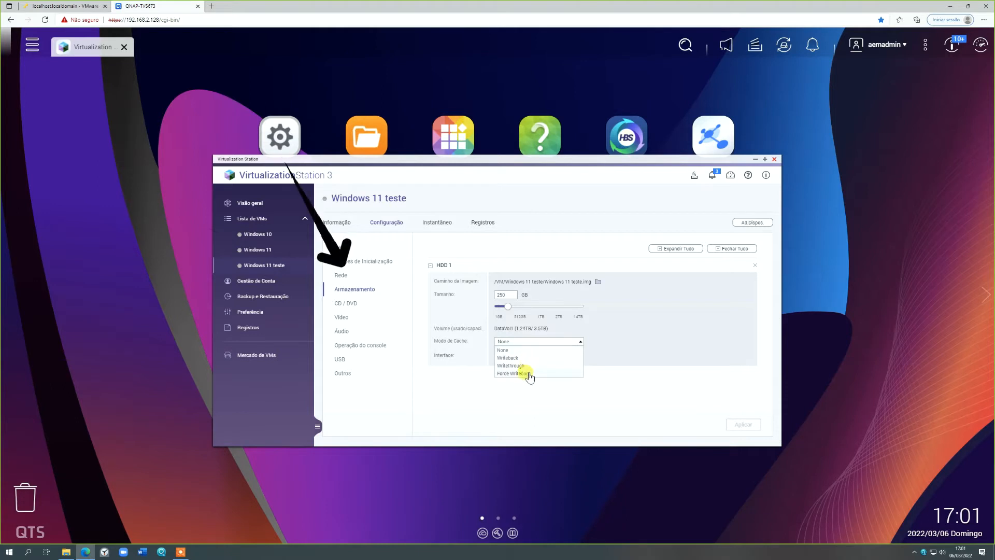
{"action": "left_click", "coordinate": [528, 373]}
{"action": "left_click", "coordinate": [542, 361]}
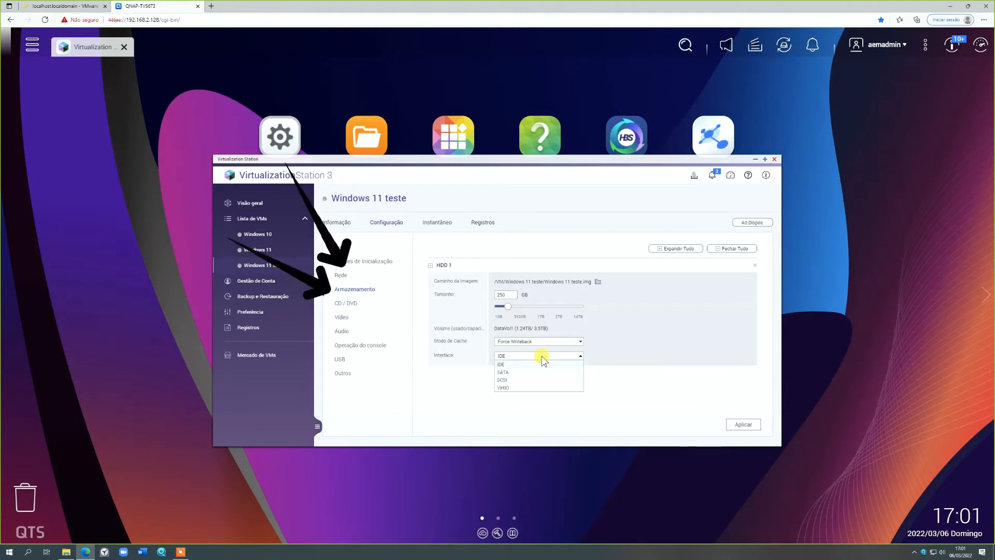
{"action": "left_click", "coordinate": [528, 387]}
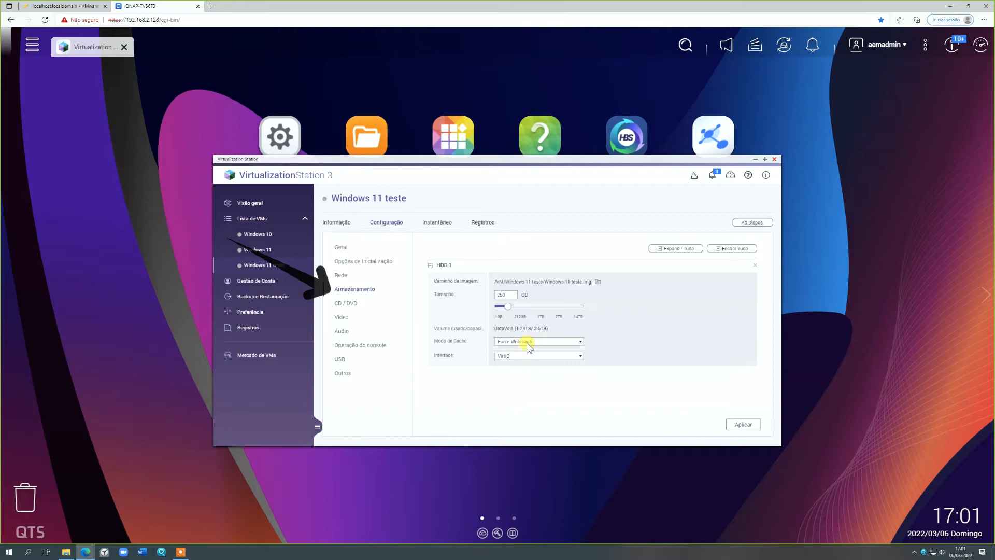
{"action": "left_click", "coordinate": [582, 342]}
{"action": "left_click", "coordinate": [582, 342]}
{"action": "left_click", "coordinate": [581, 356]}
{"action": "left_click", "coordinate": [580, 356]}
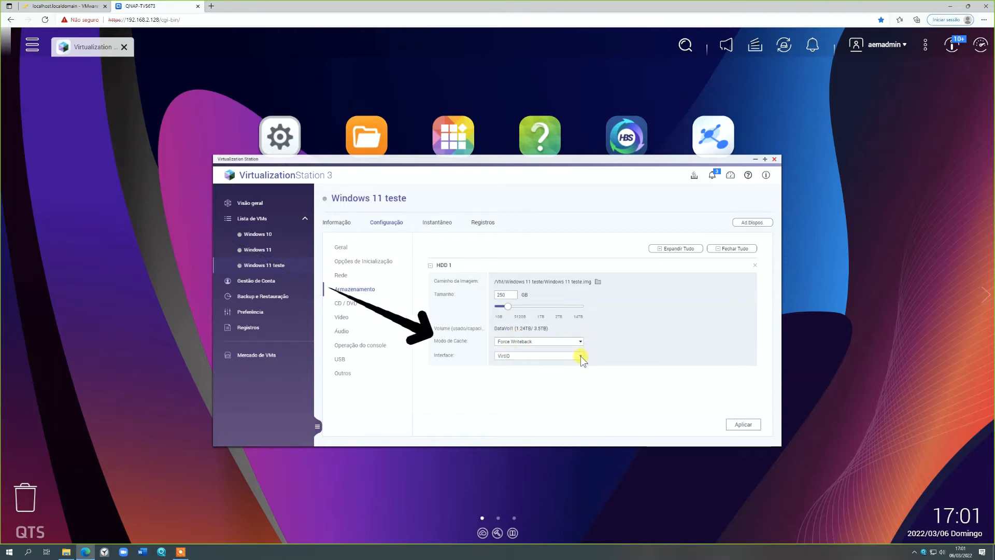
{"action": "left_click", "coordinate": [743, 424]}
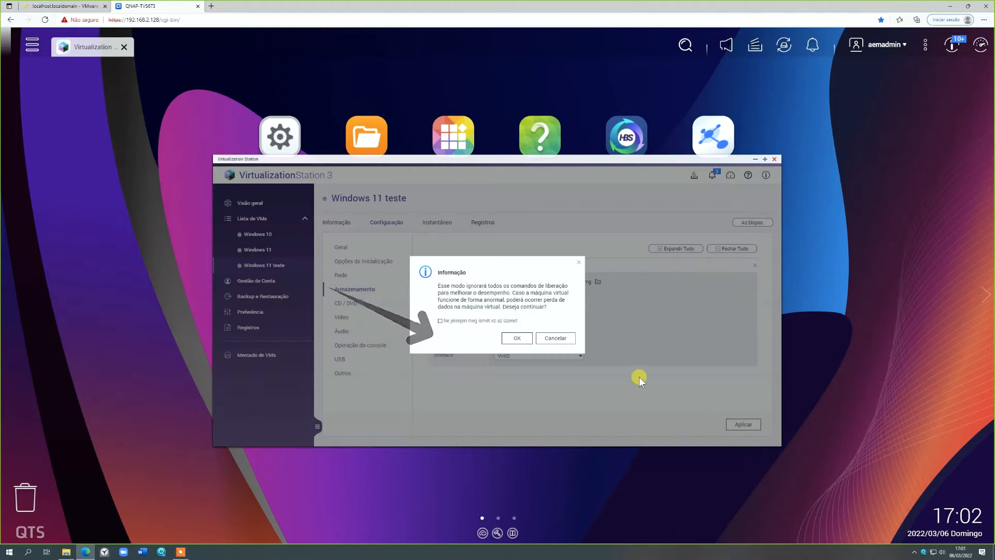
{"action": "left_click", "coordinate": [516, 340]}
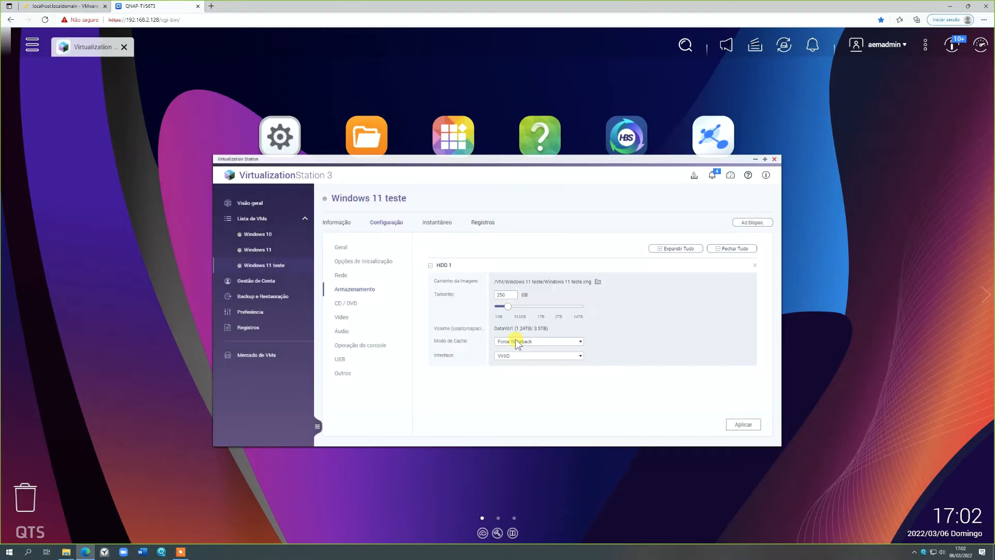
{"action": "left_click", "coordinate": [533, 323]}
- Change the virtual machine's video type to QXL and apply the setting
{"action": "left_click", "coordinate": [346, 303]}
{"action": "left_click", "coordinate": [345, 320]}
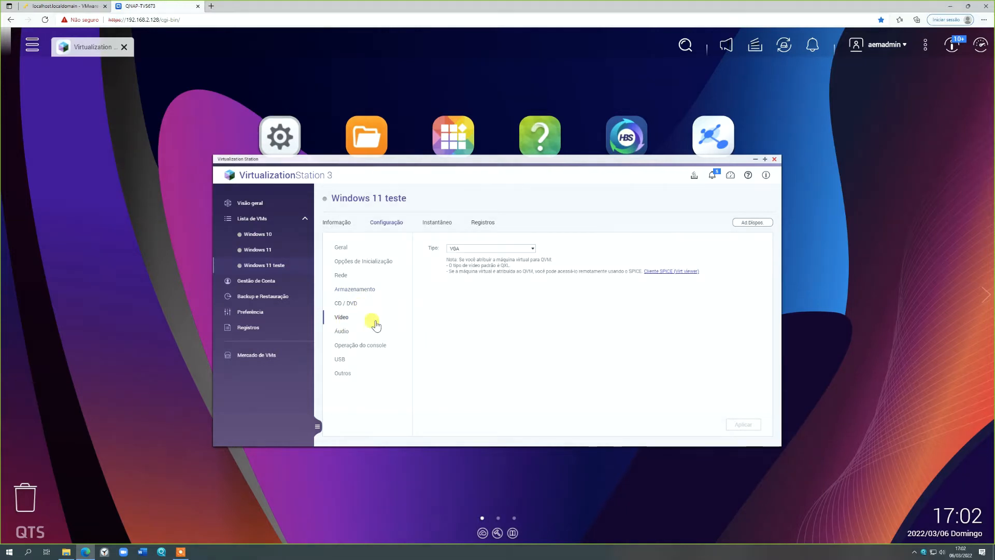
{"action": "left_click", "coordinate": [533, 248]}
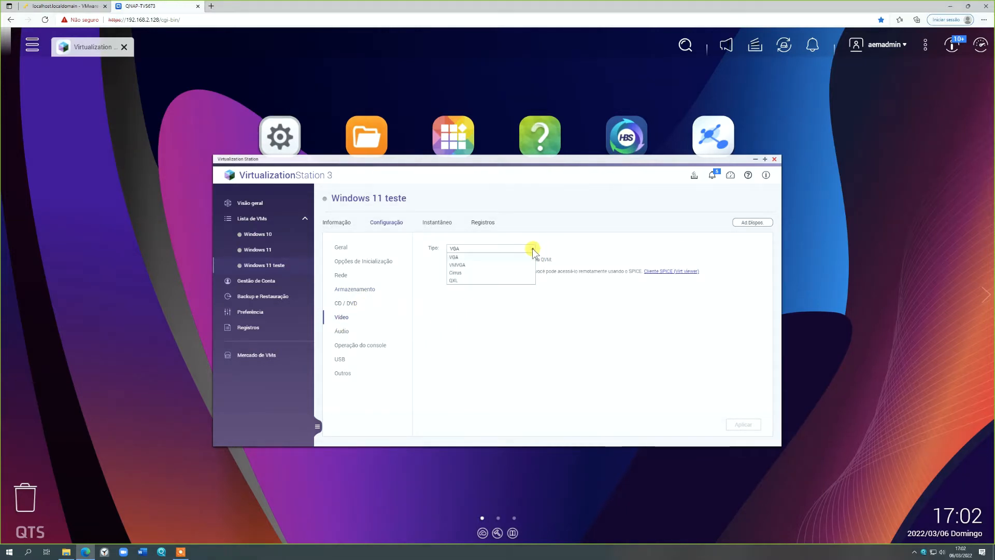
{"action": "left_click", "coordinate": [519, 285]}
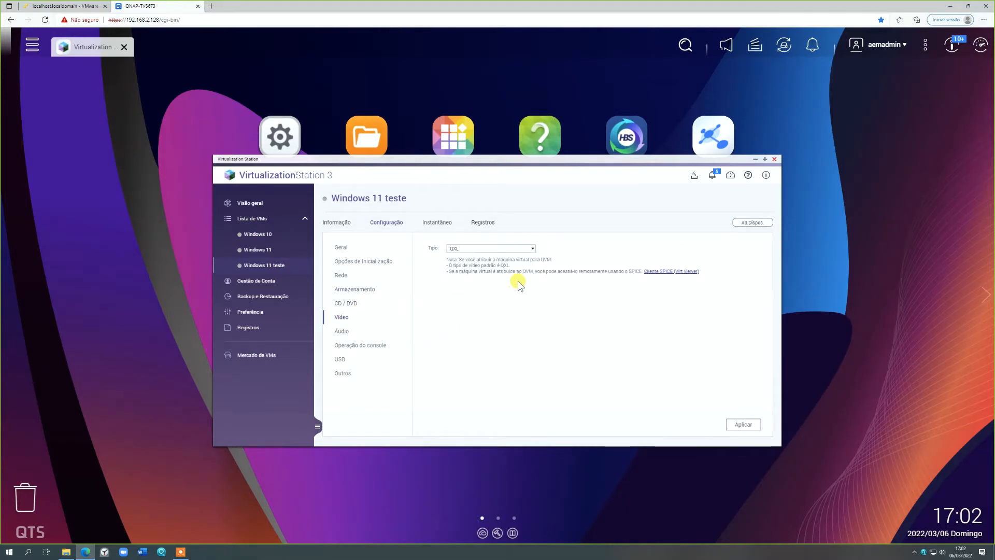
{"action": "left_click", "coordinate": [743, 426]}
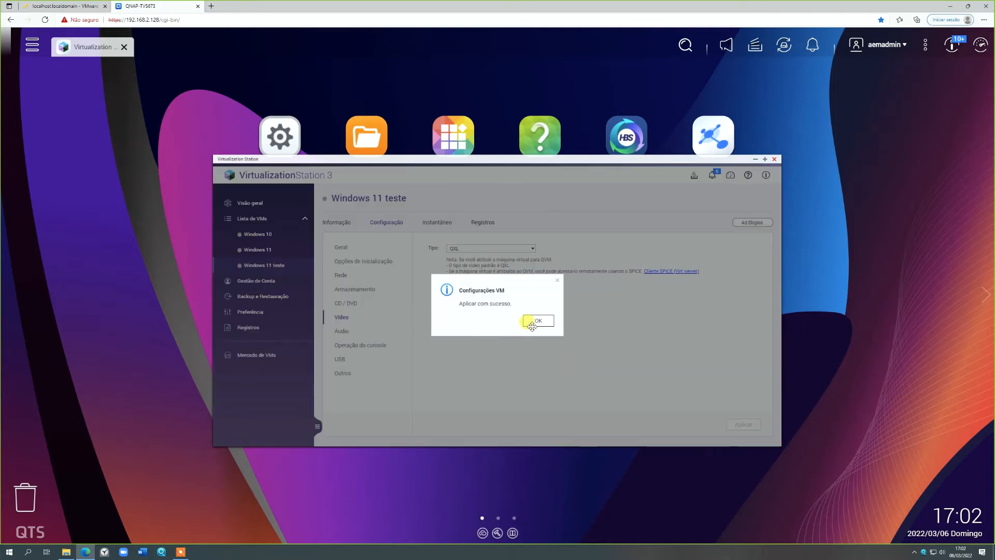
{"action": "left_click", "coordinate": [537, 320]}
- Enable audio for the virtual machine, and set and apply Portuguese as the console's keyboard layout language
{"action": "left_click", "coordinate": [342, 331]}
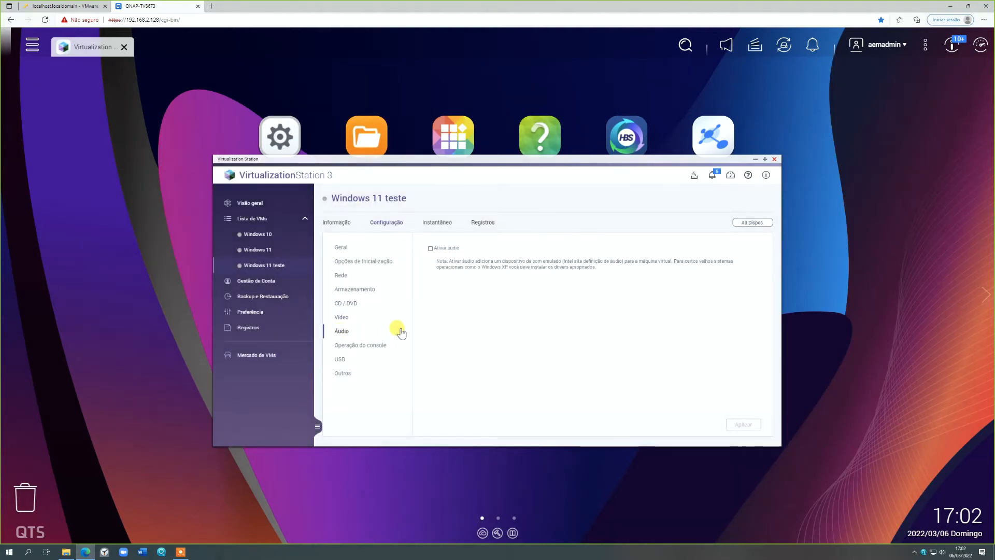
{"action": "left_click", "coordinate": [430, 249]}
{"action": "left_click", "coordinate": [371, 346]}
{"action": "left_click", "coordinate": [523, 266]}
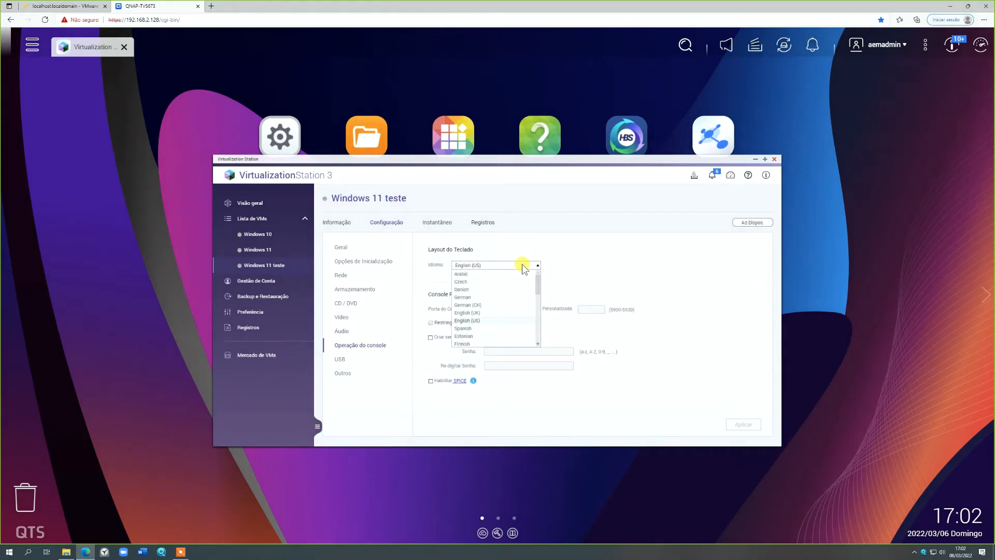
{"action": "scroll", "coordinate": [513, 290], "scroll_direction": "down", "scroll_amount": 6}
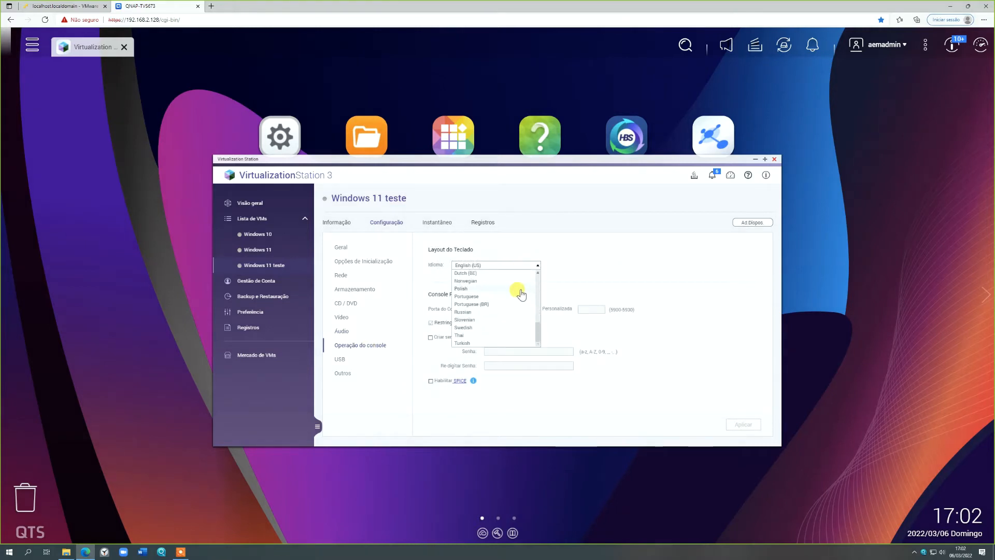
{"action": "left_click", "coordinate": [509, 297]}
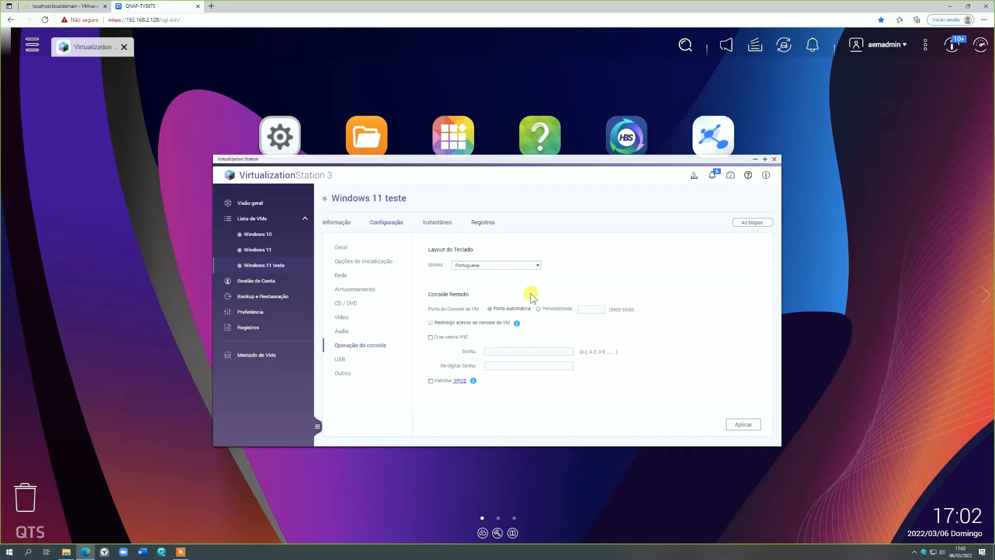
{"action": "left_click", "coordinate": [744, 427]}
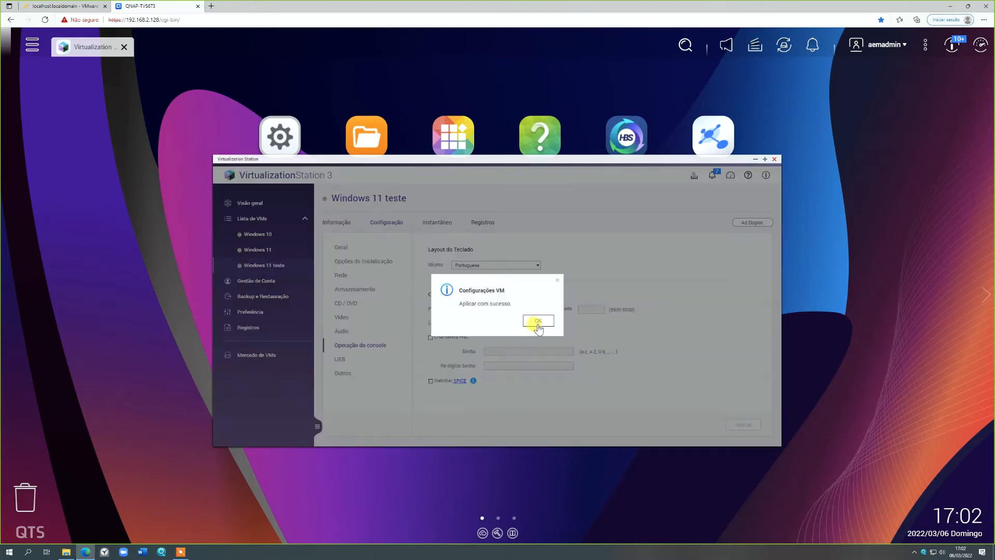
{"action": "left_click", "coordinate": [537, 321]}
- Check the USB and other VM settings, and apply HDD 1's Force Writeback cache mode and VirtIO interface
{"action": "left_click", "coordinate": [340, 359]}
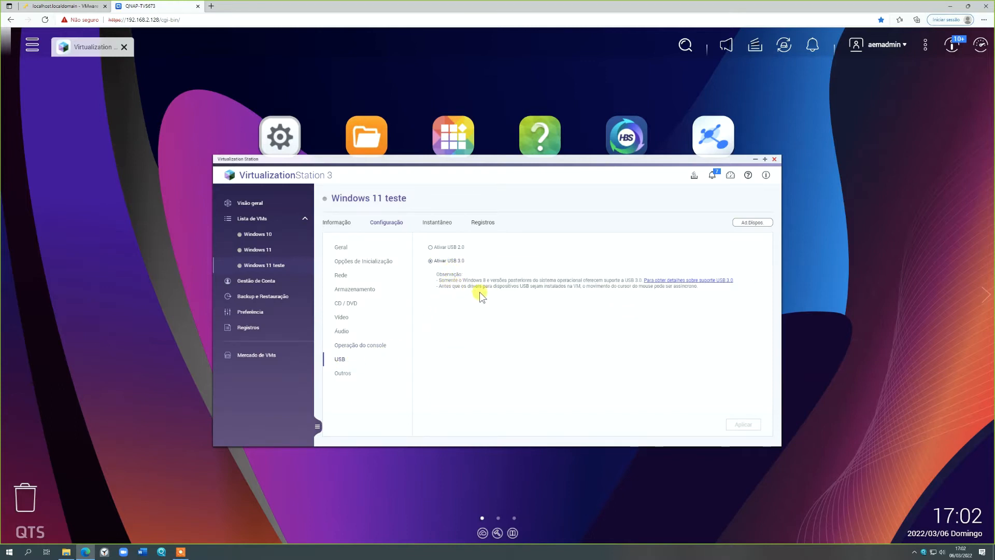
{"action": "left_click", "coordinate": [344, 375]}
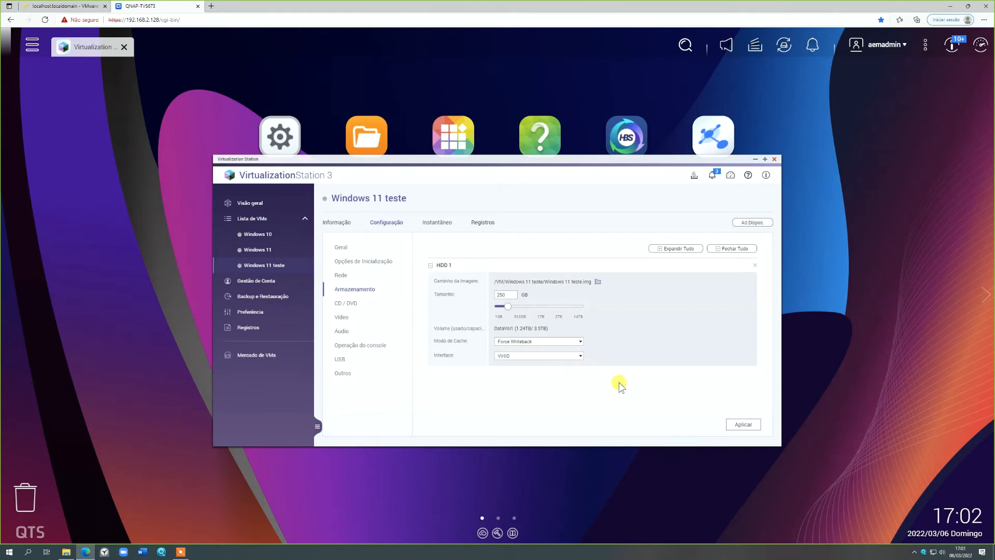
{"action": "left_click", "coordinate": [744, 424]}
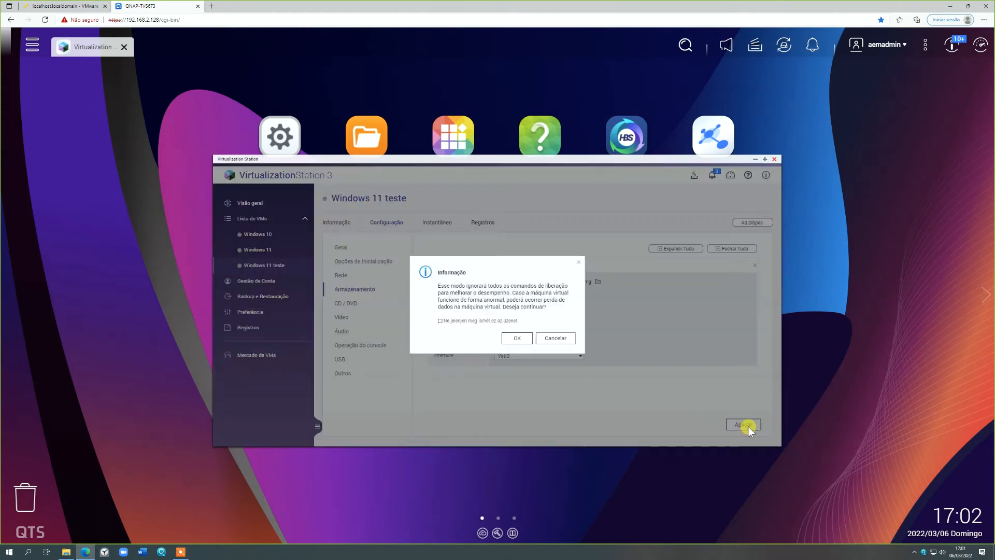
{"action": "left_click", "coordinate": [516, 339]}
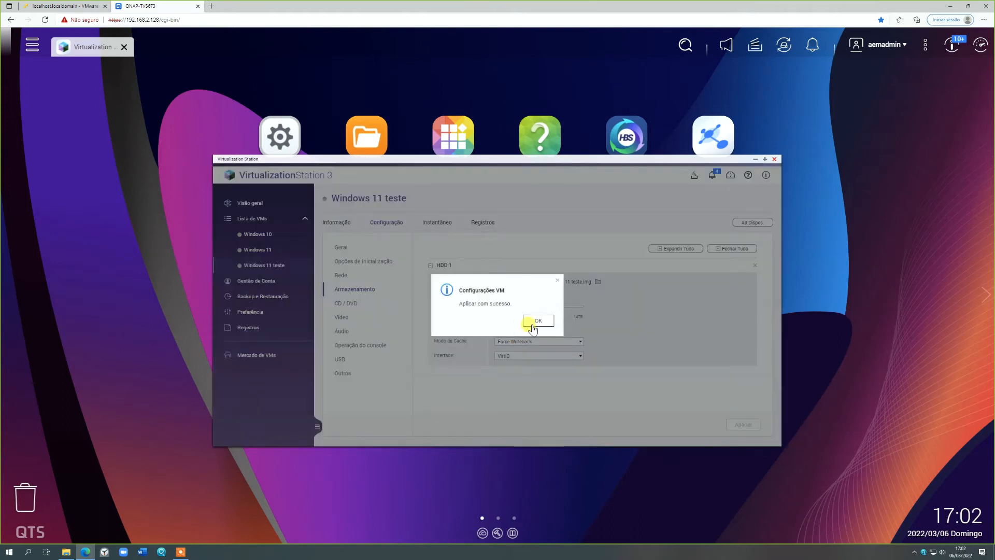
{"action": "left_click", "coordinate": [533, 318]}
- Add a second CD / DVD ROM device with the IDE interface and no image to the Windows 11 teste machine
{"action": "left_click", "coordinate": [364, 305]}
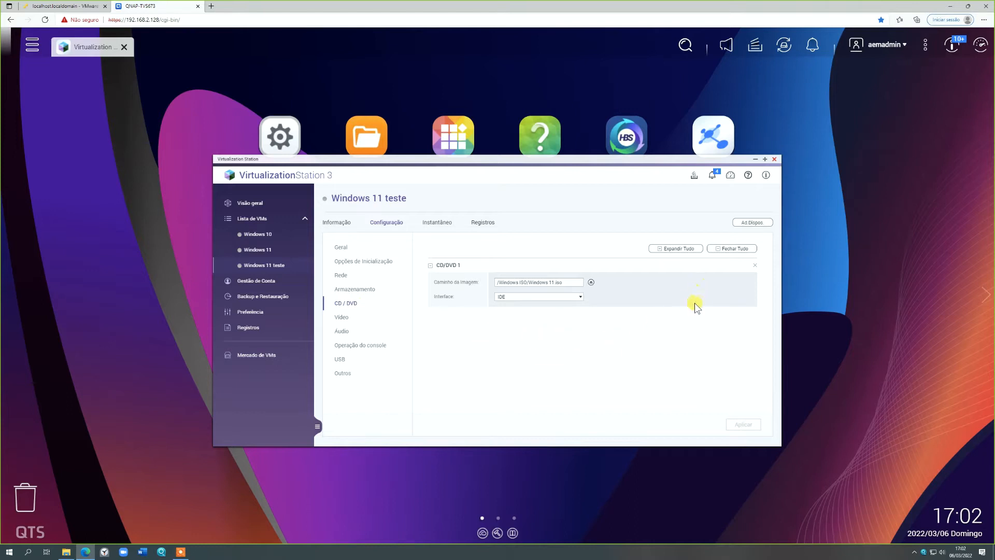
{"action": "left_click", "coordinate": [754, 223]}
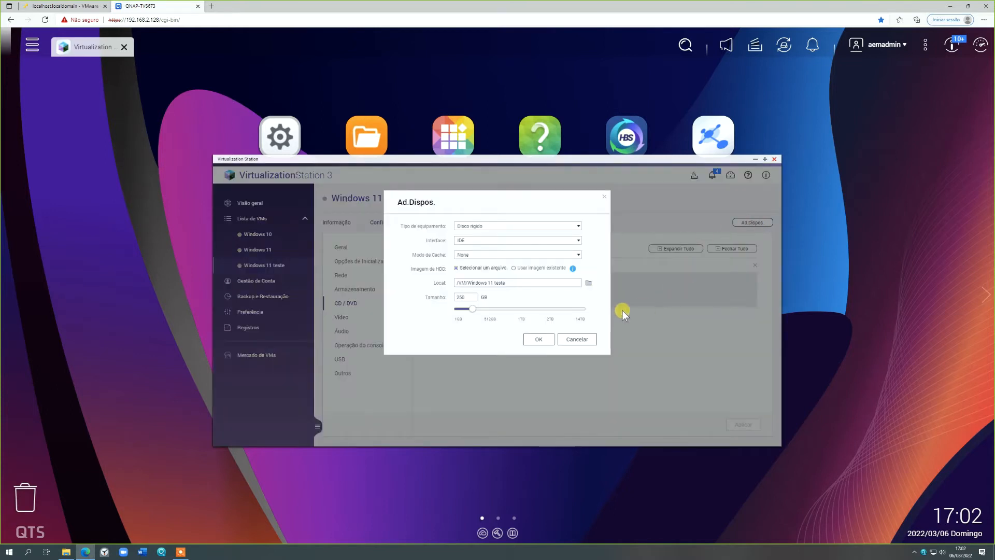
{"action": "left_click", "coordinate": [519, 226]}
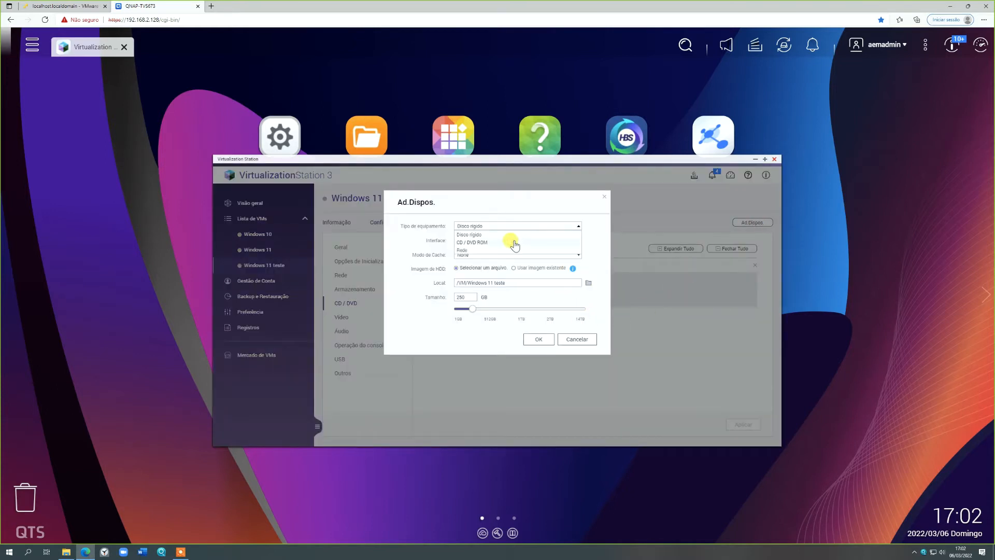
{"action": "left_click", "coordinate": [515, 240]}
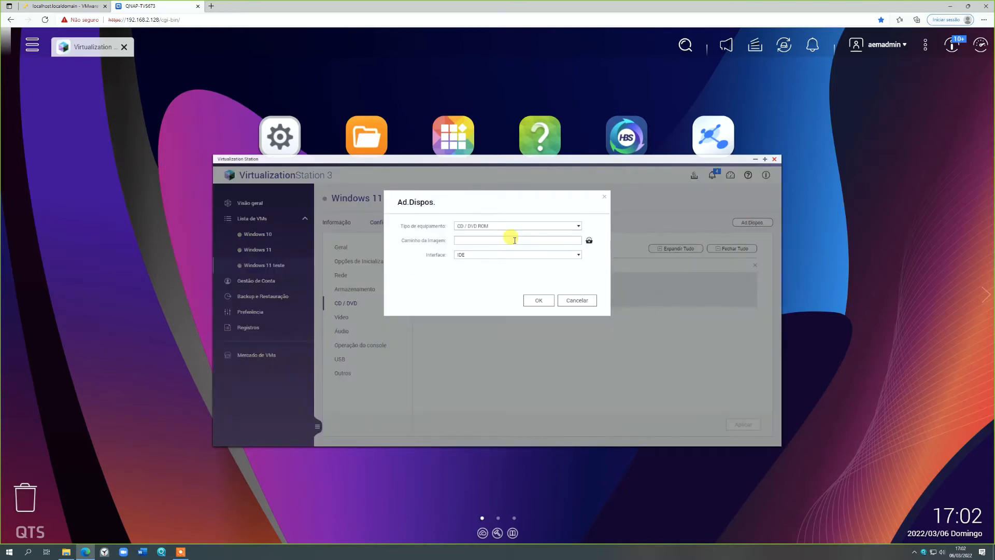
{"action": "left_click", "coordinate": [589, 241]}
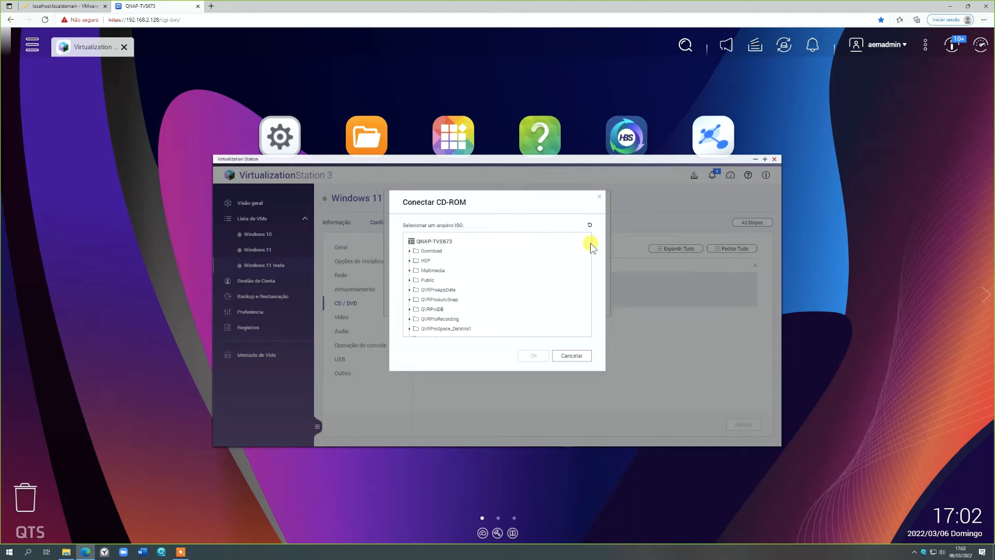
{"action": "left_click", "coordinate": [572, 355]}
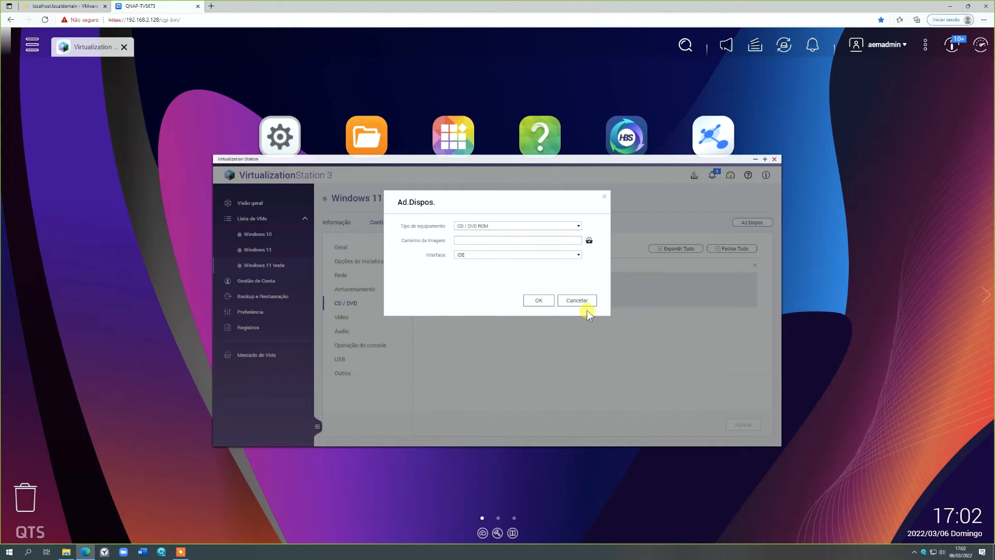
{"action": "left_click", "coordinate": [538, 300]}
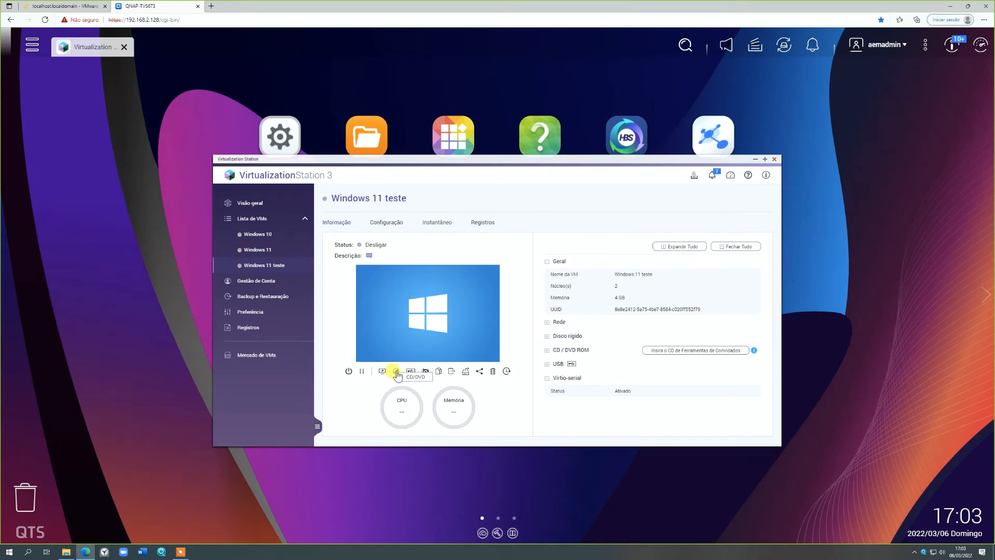
- Insert the Guest Tools CD into the empty second CD/DVD drive of the Windows 11 teste machine
{"action": "left_click", "coordinate": [396, 372]}
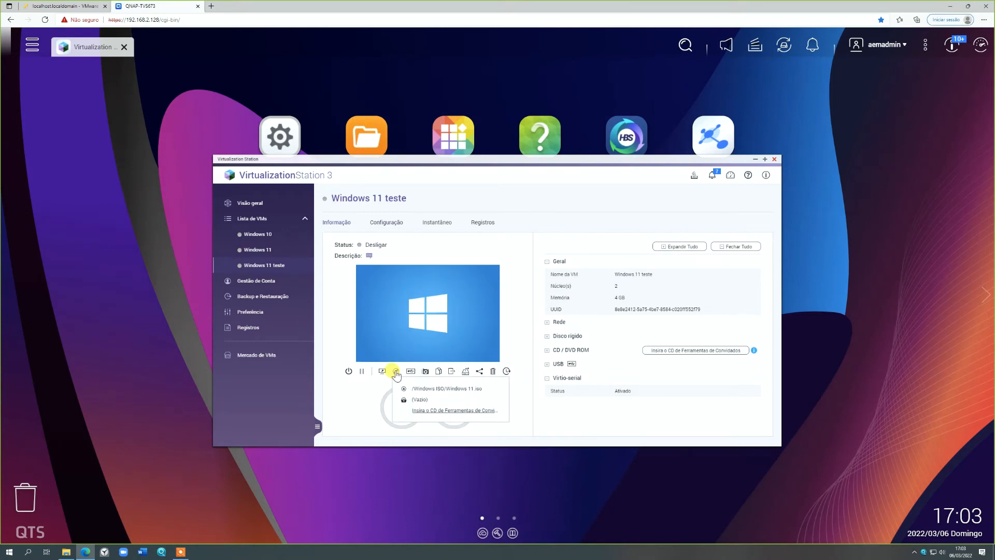
{"action": "left_click", "coordinate": [430, 412]}
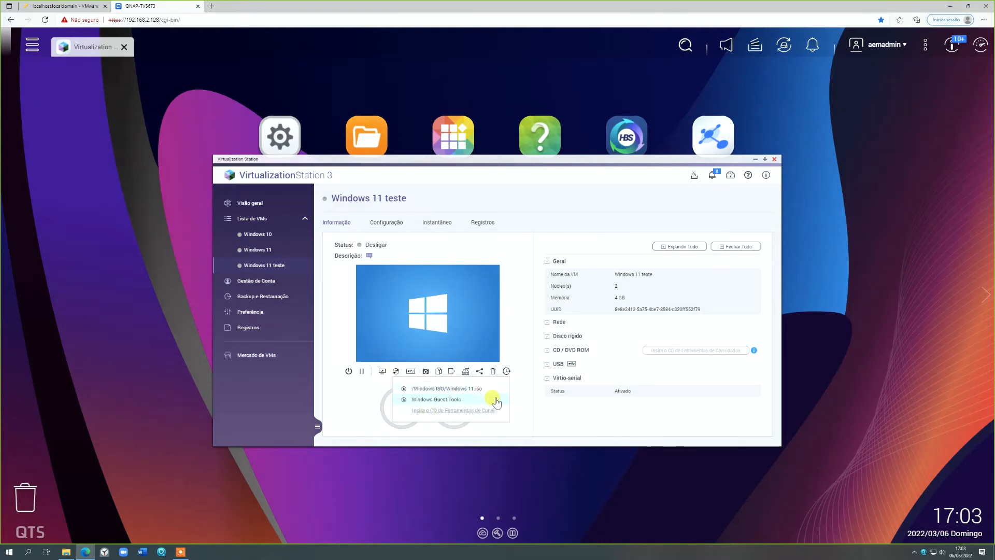
{"action": "left_click", "coordinate": [621, 415]}
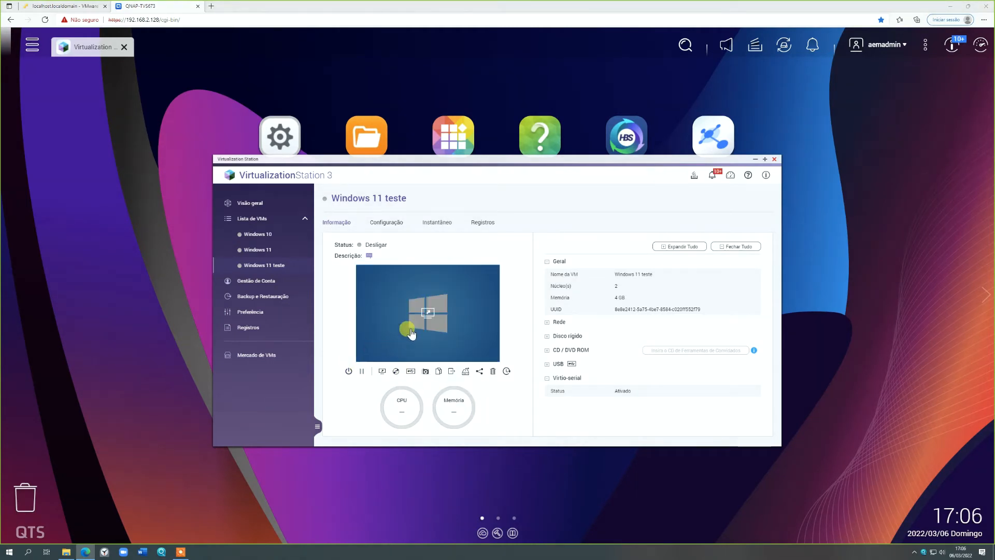
- Open the Windows 11 teste console, start the virtual machine and leave the UEFI shell for the firmware setup
{"action": "left_click", "coordinate": [411, 332]}
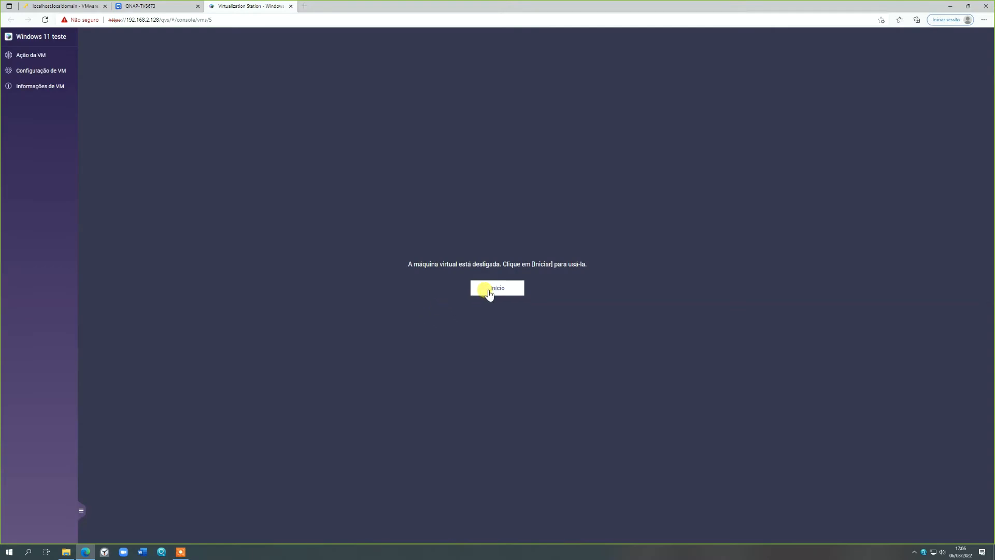
{"action": "left_click", "coordinate": [489, 291]}
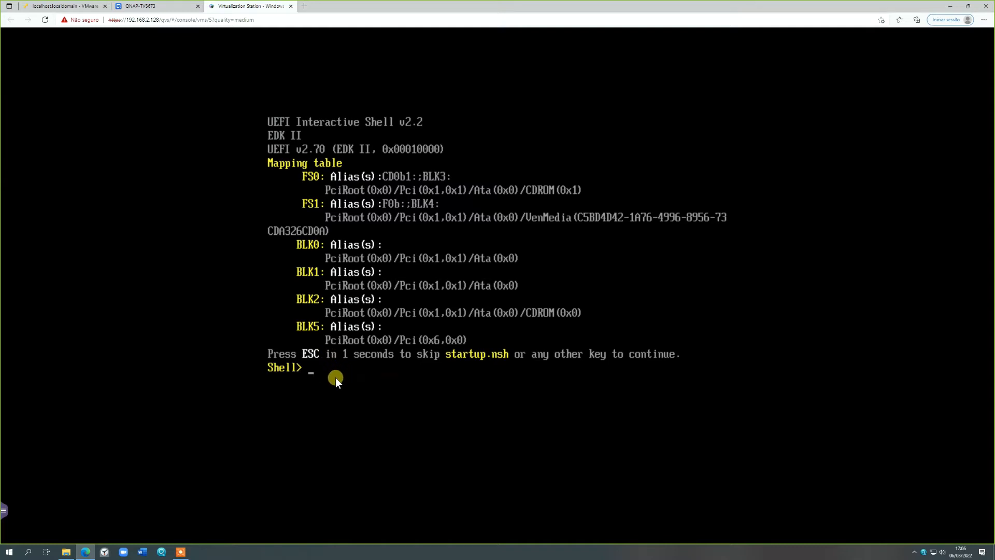
{"action": "key", "text": "Return"}
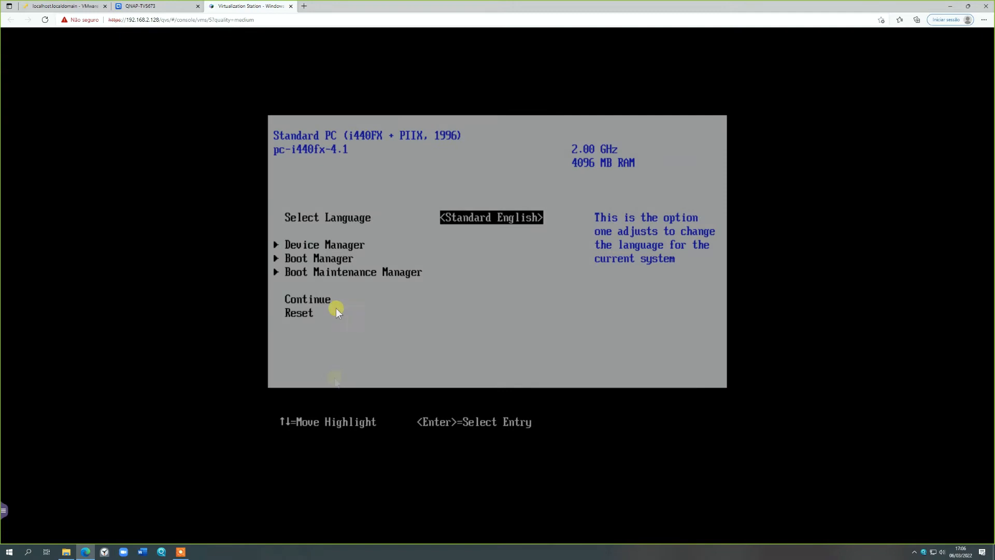
- Boot the virtual machine from its Windows 11 DVD-ROM entry in the firmware's Boot Manager
{"action": "key", "text": "Down"}
{"action": "key", "text": "Down"}
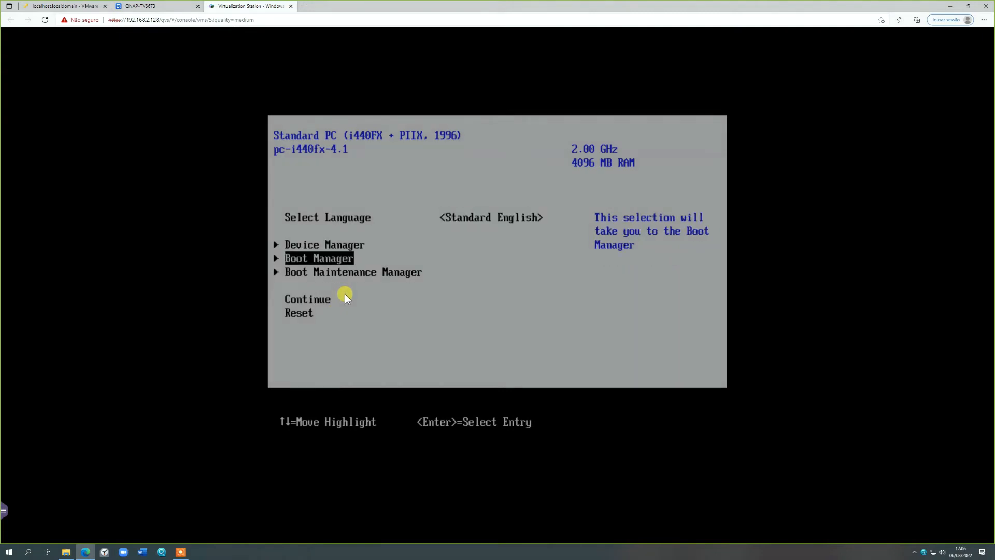
{"action": "key", "text": "Return"}
{"action": "key", "text": "Down"}
{"action": "key", "text": "Down"}
{"action": "key", "text": "Down"}
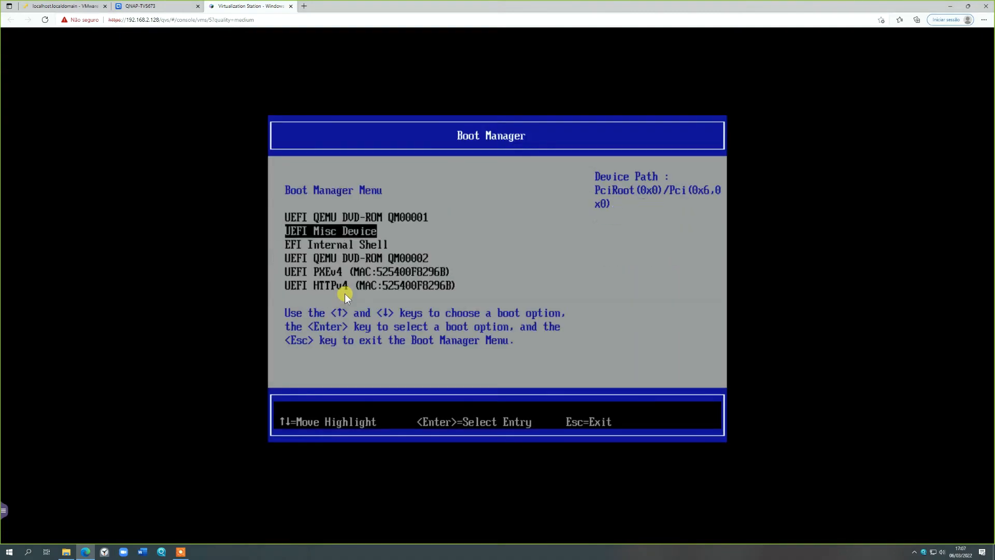
{"action": "key", "text": "Return"}
{"action": "key", "text": "Return"}
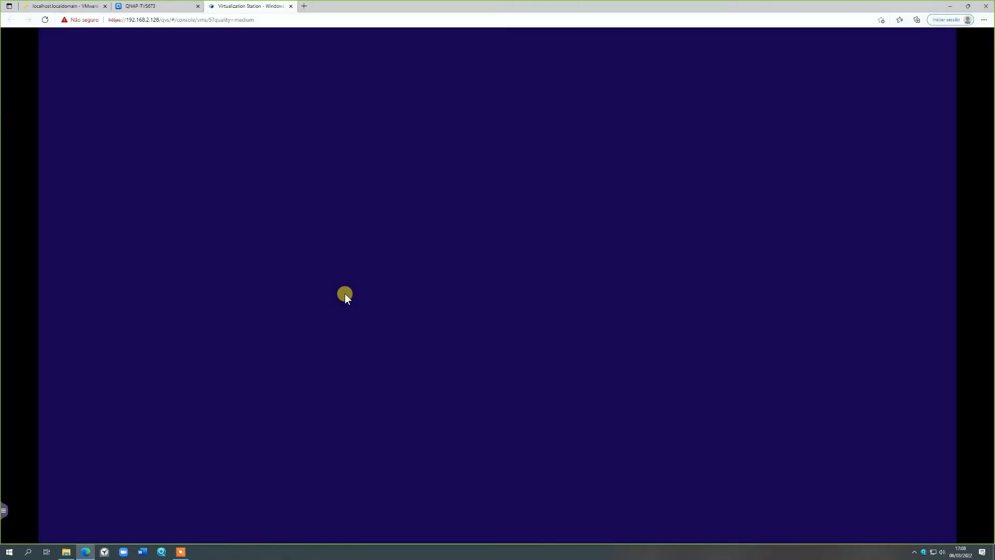
- Start the Windows installation without a product key and choose Windows 11 Pro as the operating system
{"action": "left_click", "coordinate": [683, 406]}
{"action": "left_click", "coordinate": [516, 294]}
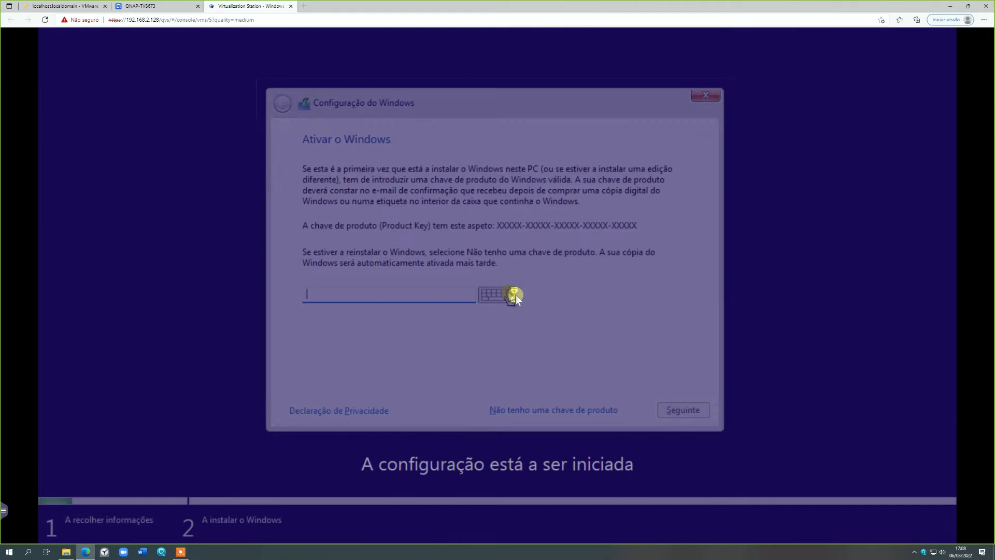
{"action": "left_click", "coordinate": [546, 411]}
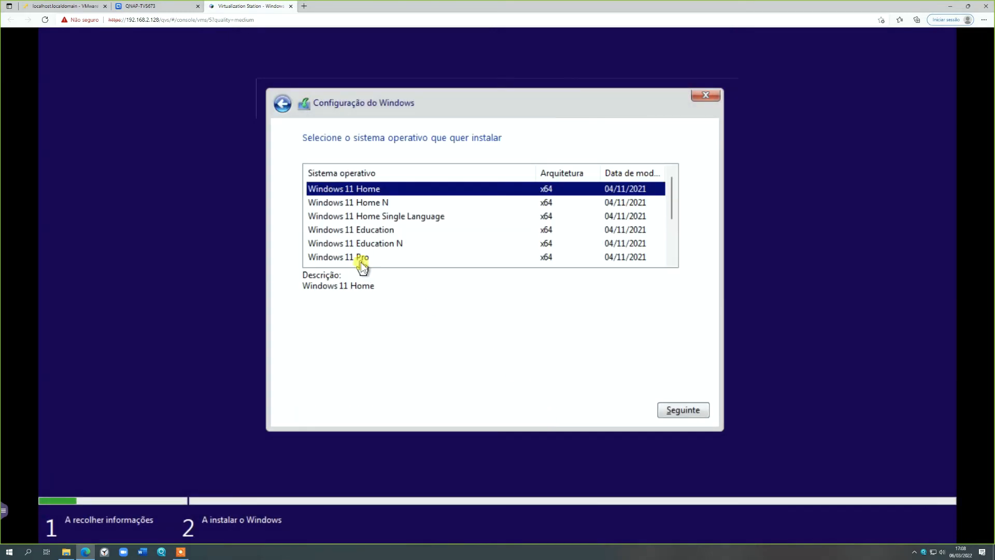
{"action": "left_click", "coordinate": [344, 257]}
{"action": "left_click", "coordinate": [669, 409]}
- Accept the licence terms and choose the custom, Windows-only installation type
{"action": "left_click", "coordinate": [307, 383]}
{"action": "left_click", "coordinate": [670, 408]}
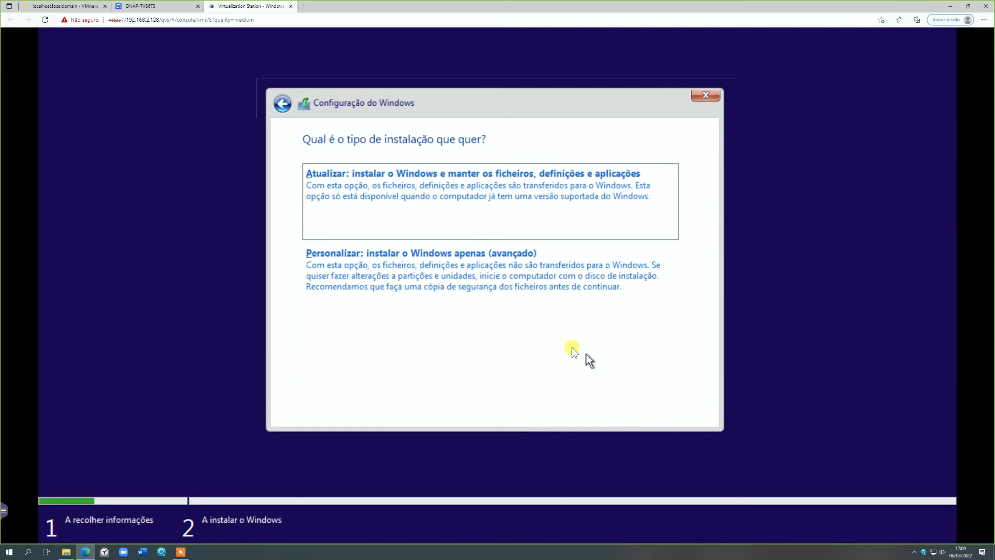
{"action": "left_click", "coordinate": [467, 274]}
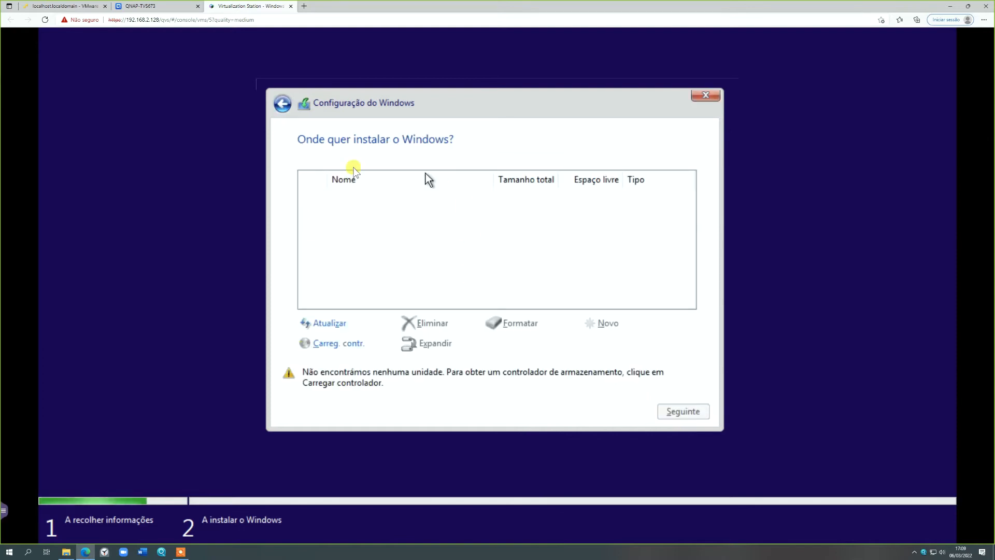
- Load the storage drivers from the win10\amd64 folder on CD drive D: in Windows Setup
{"action": "left_click", "coordinate": [328, 346]}
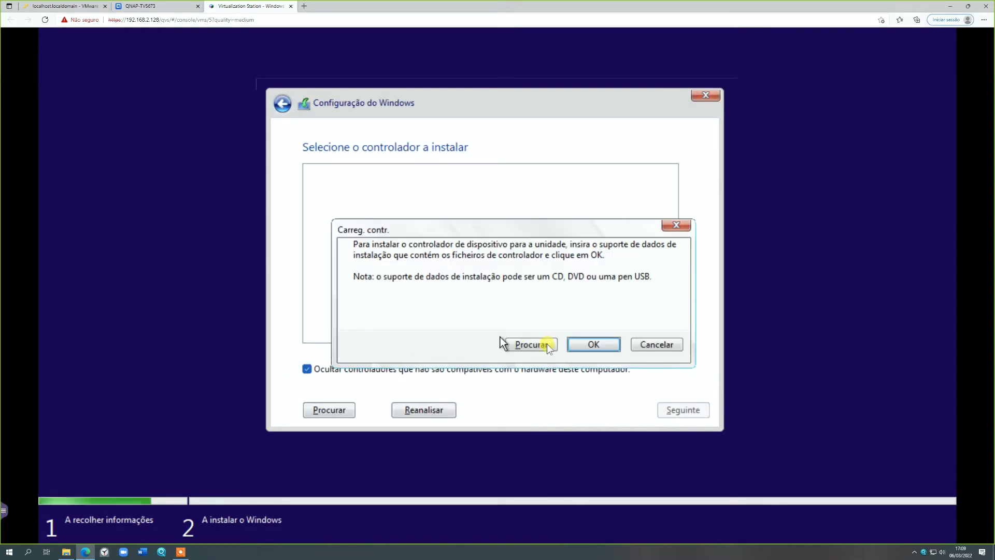
{"action": "left_click", "coordinate": [593, 345]}
{"action": "left_click", "coordinate": [653, 346]}
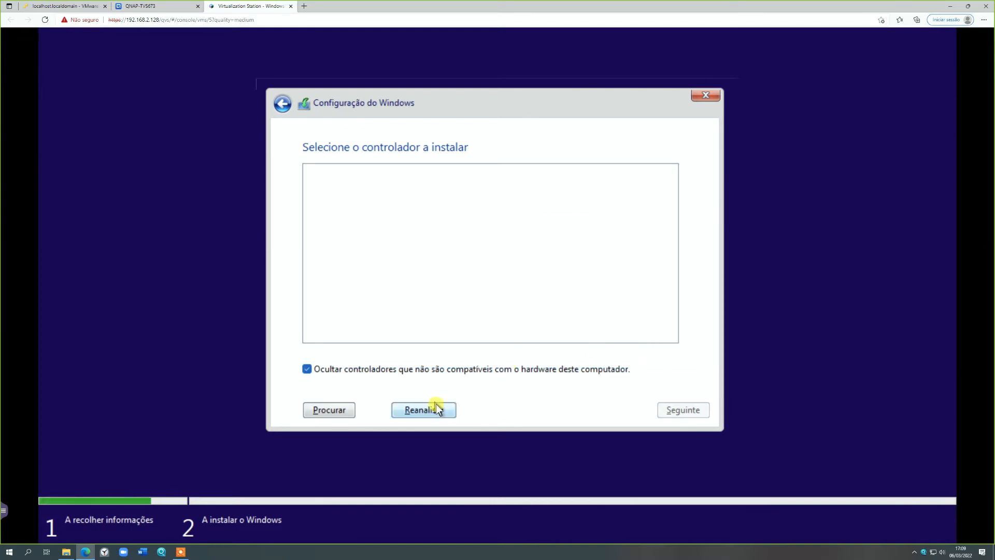
{"action": "left_click", "coordinate": [336, 412]}
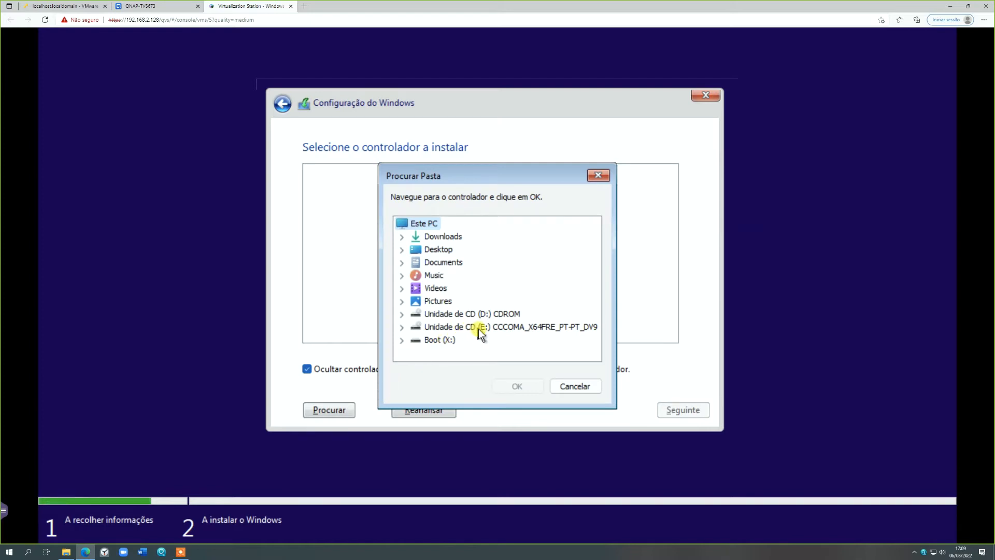
{"action": "left_click", "coordinate": [402, 314]}
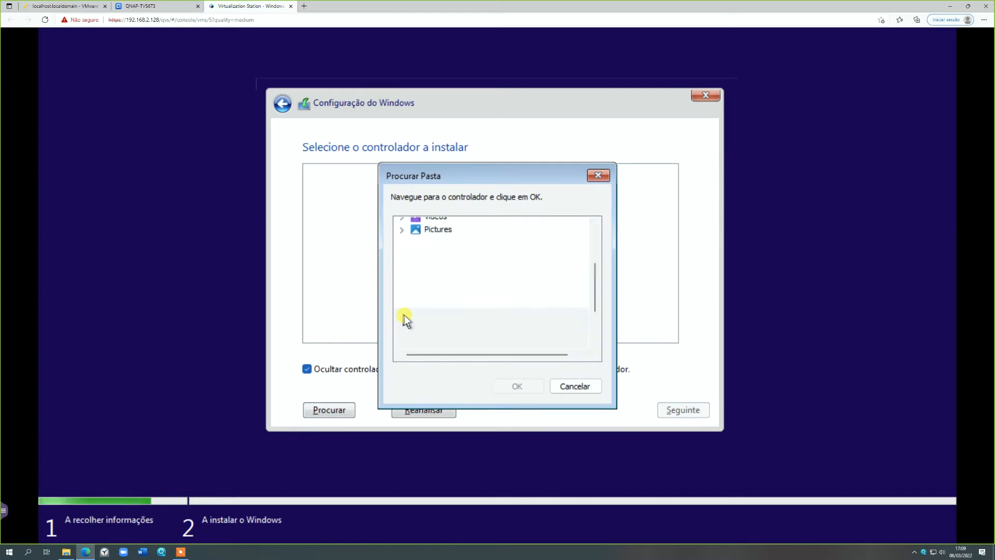
{"action": "scroll", "coordinate": [486, 303], "scroll_direction": "down", "scroll_amount": 1}
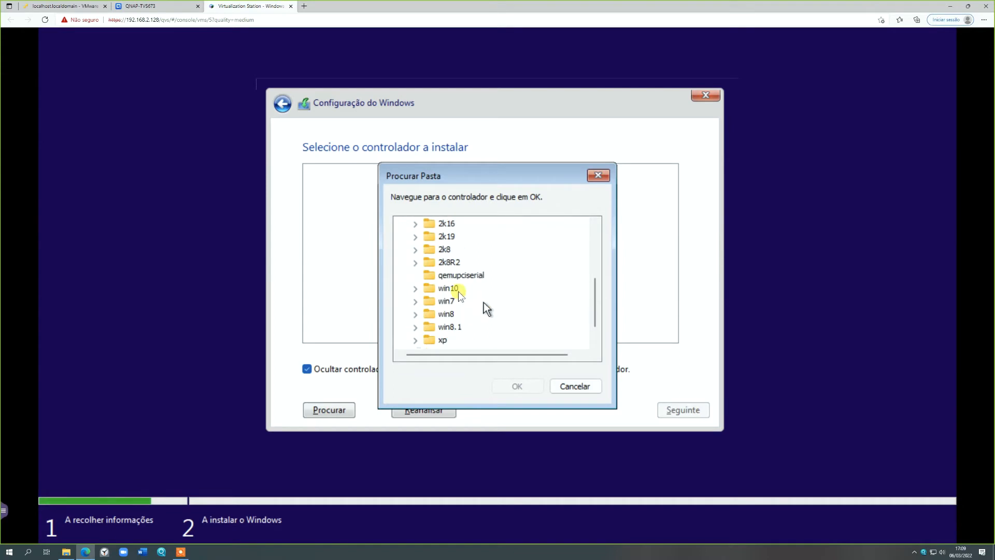
{"action": "left_click", "coordinate": [416, 289]}
{"action": "left_click", "coordinate": [446, 303]}
{"action": "left_click", "coordinate": [522, 385]}
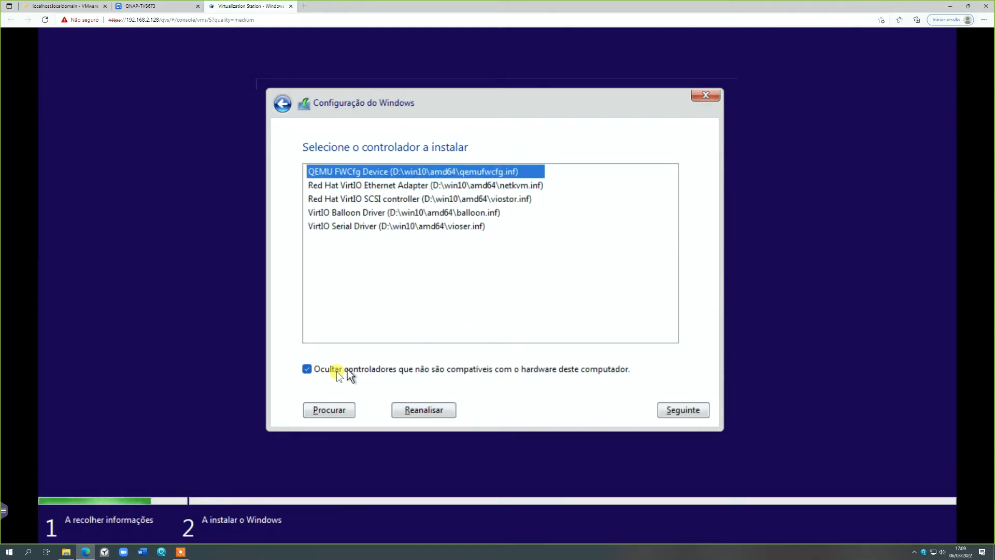
- Install the Red Hat VirtIO SCSI controller driver and start installing Windows on the unallocated space of drive 0
{"action": "left_click", "coordinate": [402, 202]}
{"action": "left_click", "coordinate": [676, 411]}
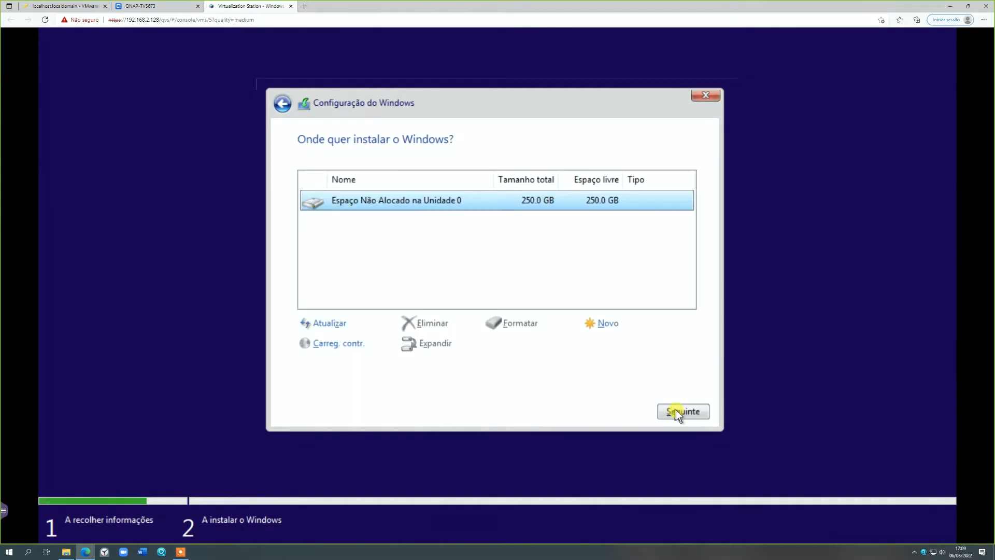
{"action": "left_click", "coordinate": [678, 410]}
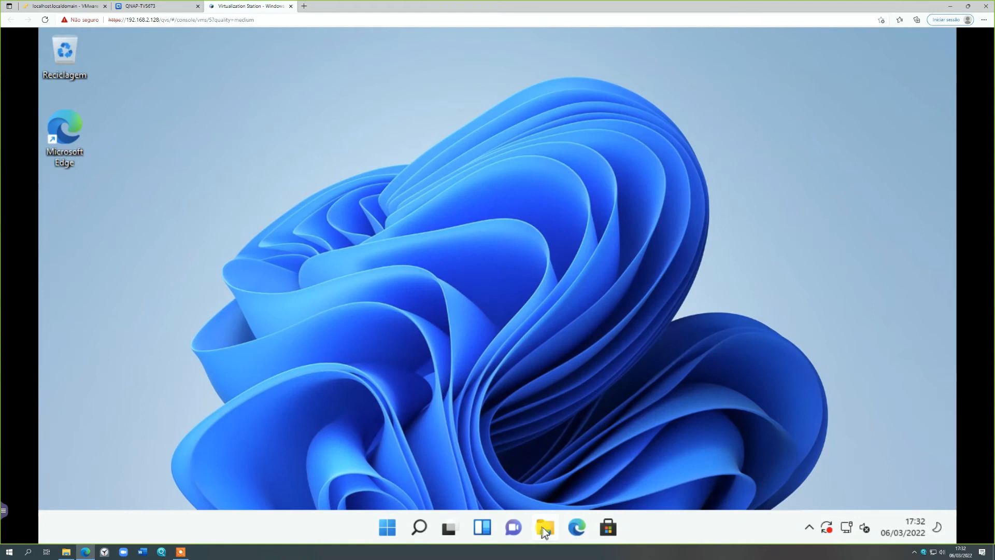
- Launch the QNAP Guest Tools installer from CD drive D: and close the file window
{"action": "left_click", "coordinate": [543, 527]}
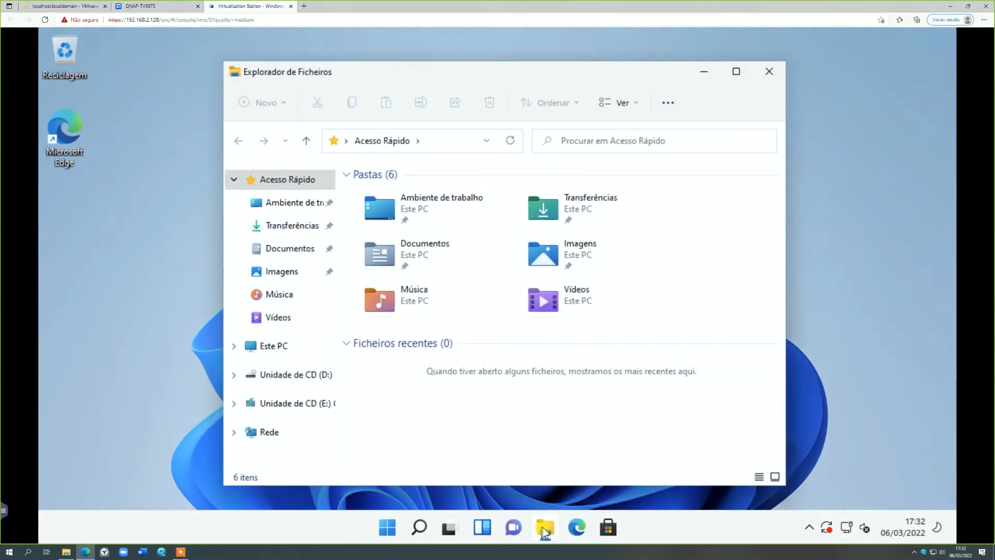
{"action": "left_click", "coordinate": [247, 384]}
{"action": "left_click", "coordinate": [285, 438]}
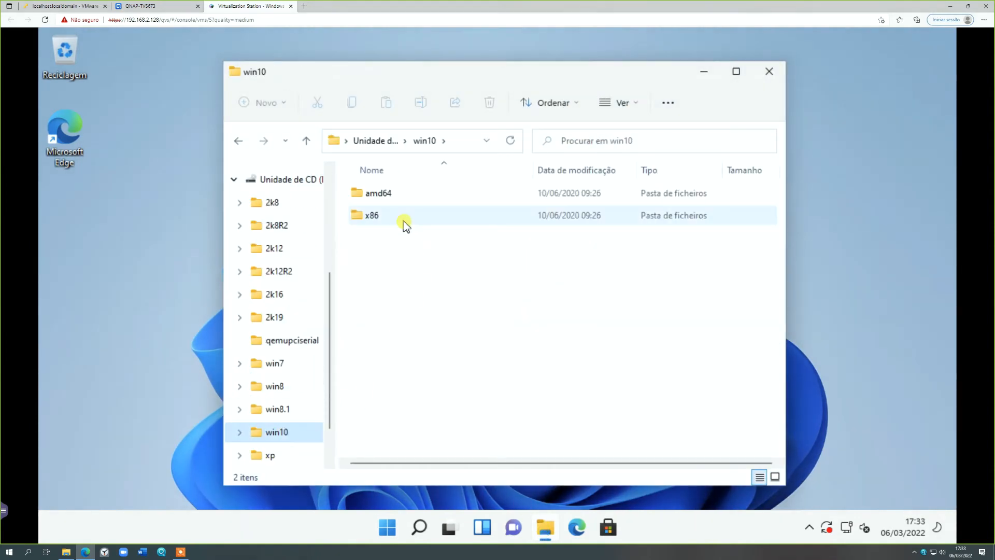
{"action": "left_click", "coordinate": [297, 181]}
{"action": "double_click", "coordinate": [455, 449]}
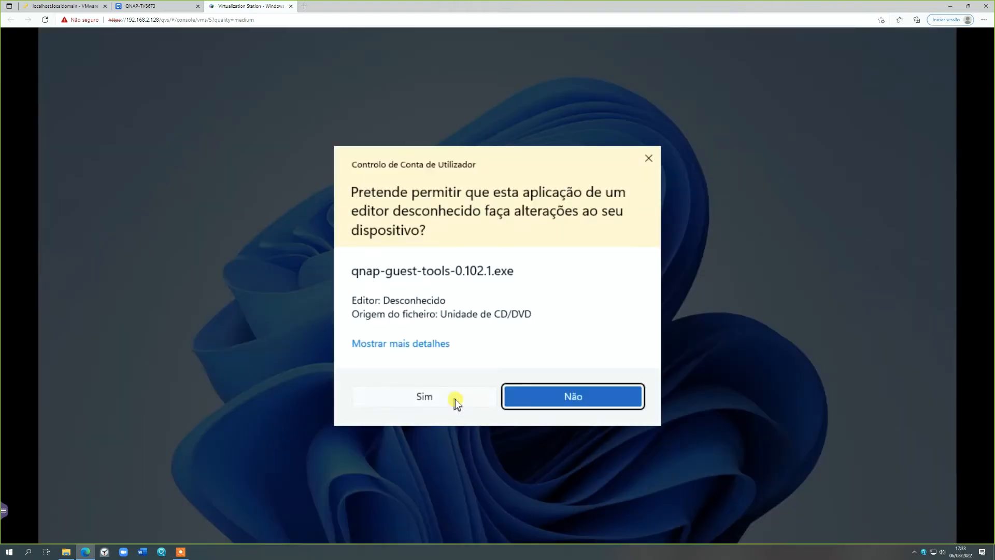
{"action": "left_click", "coordinate": [455, 399]}
{"action": "left_click", "coordinate": [771, 77]}
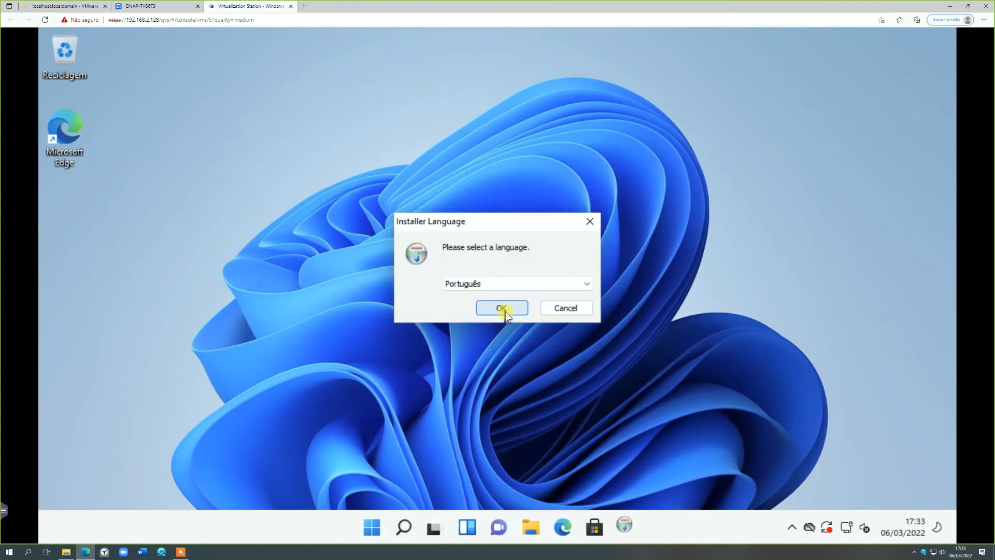
- Install QNAP Guest Tools in Português with the Virtio Drivers and QXL Driver, leaving QNAP Guest Agent and UltraVNC out
{"action": "left_click", "coordinate": [506, 312]}
{"action": "left_click", "coordinate": [574, 390]}
{"action": "left_click", "coordinate": [573, 390]}
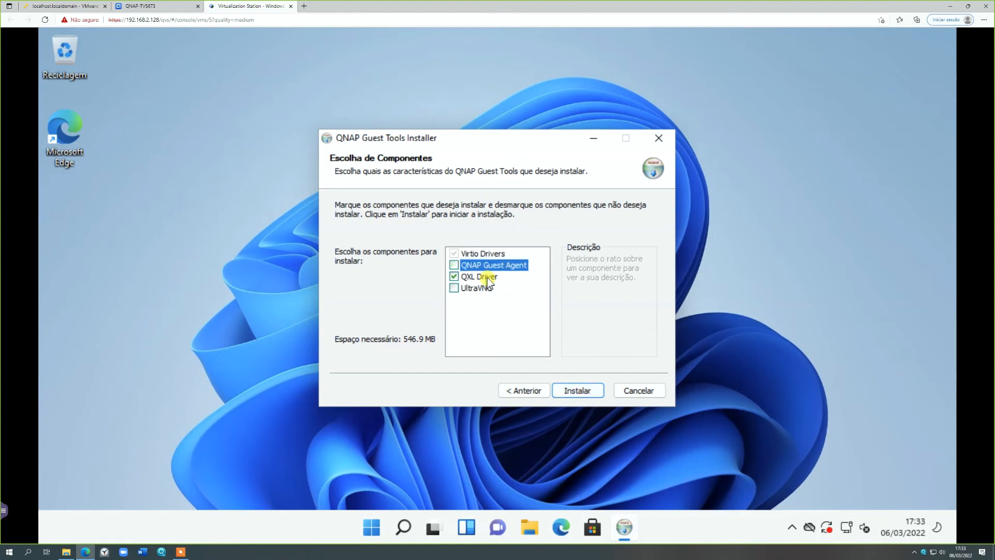
{"action": "left_click", "coordinate": [578, 390]}
{"action": "left_click", "coordinate": [565, 275]}
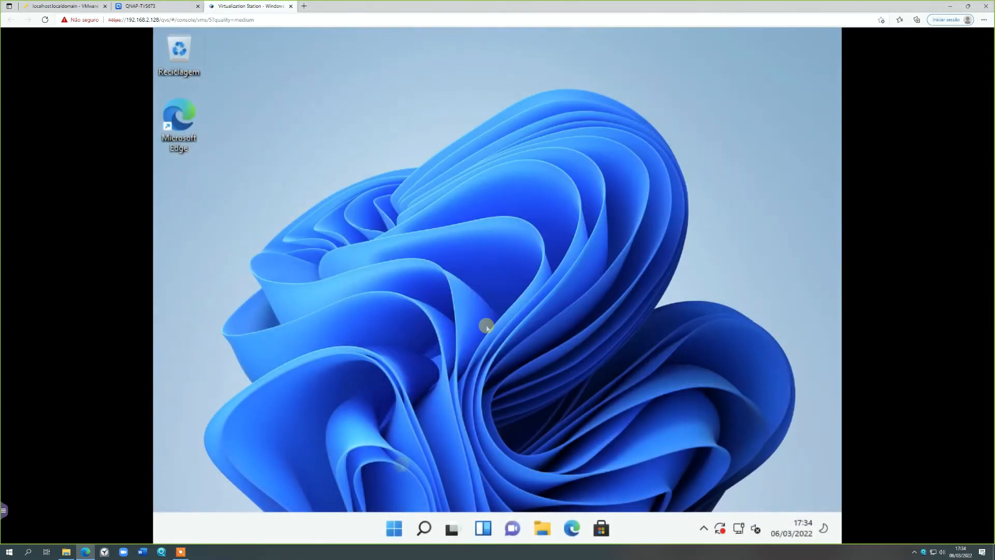
- Shut down Windows 11 from inside the virtual machine
{"action": "left_click", "coordinate": [394, 528]}
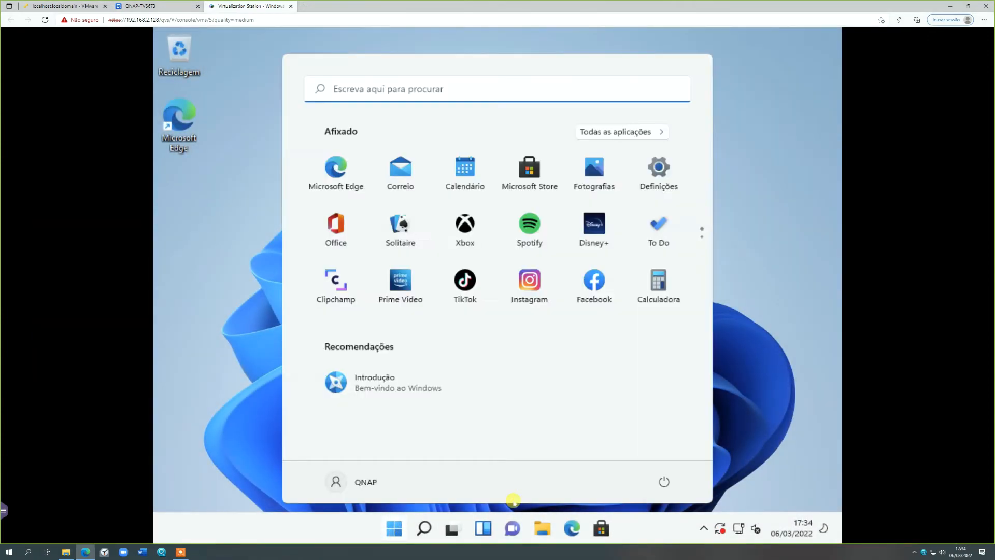
{"action": "left_click", "coordinate": [664, 481]}
{"action": "left_click", "coordinate": [661, 429]}
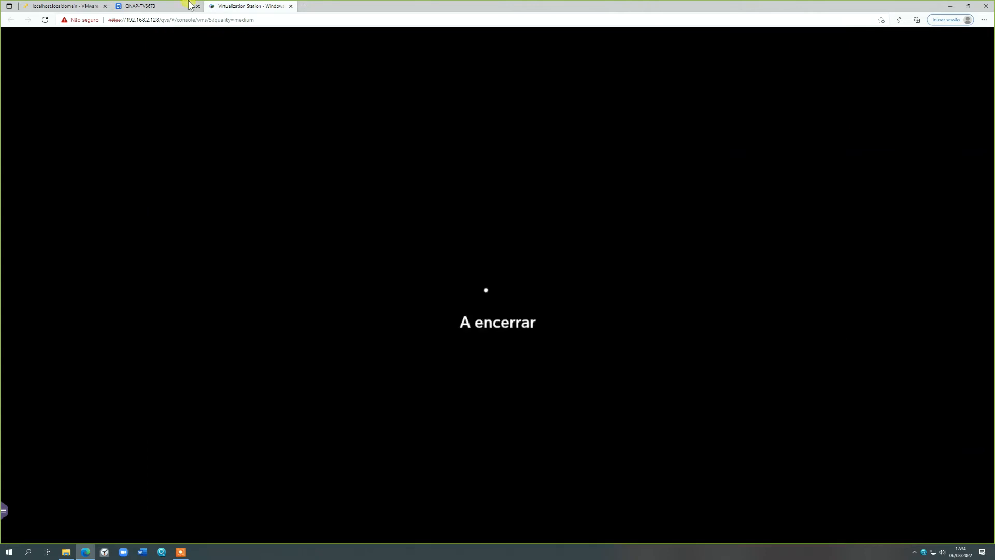
- Eject the Windows 11 ISO from CD/DVD 1 and the Windows Guest Tools image from CD/DVD 2 of Windows 11 teste
{"action": "left_click", "coordinate": [176, 9]}
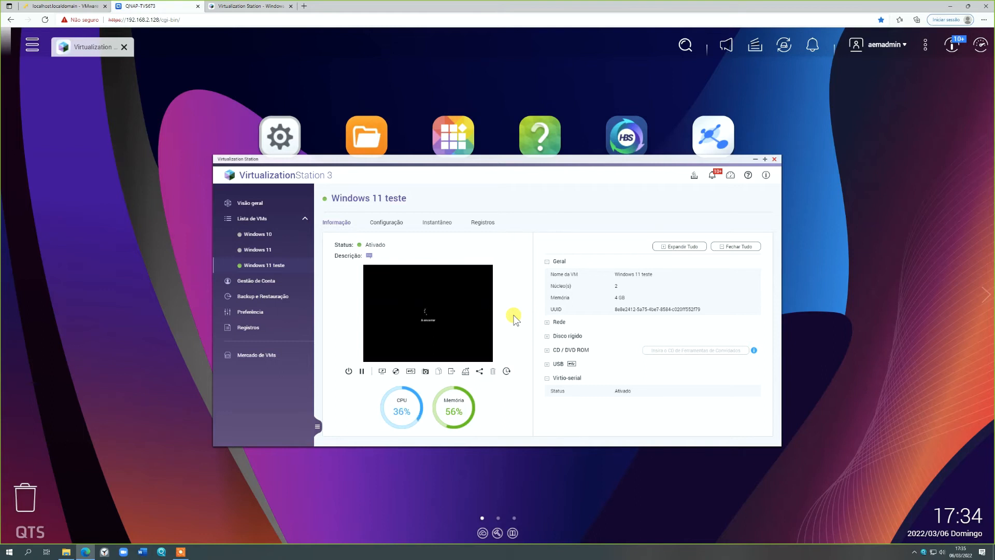
{"action": "left_click", "coordinate": [397, 373]}
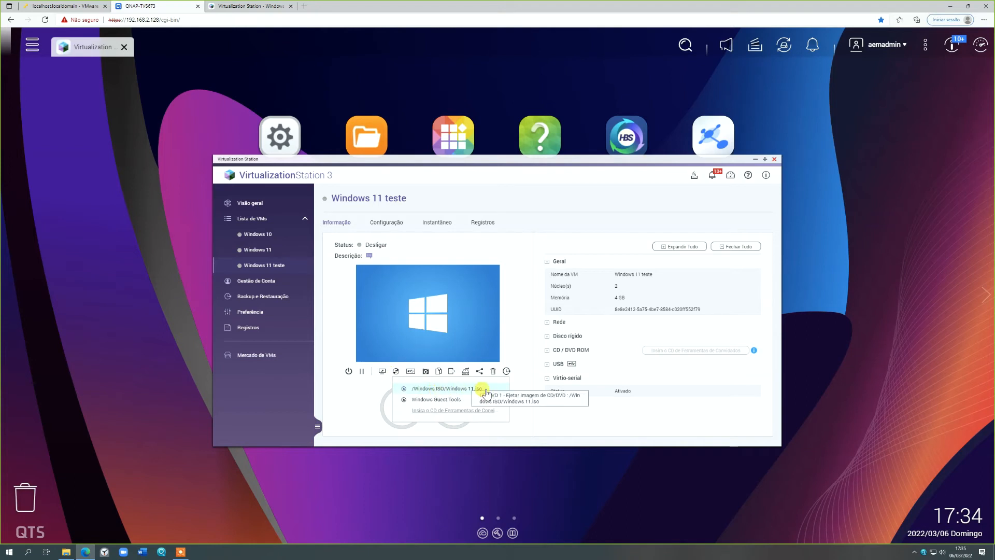
{"action": "left_click", "coordinate": [546, 350]}
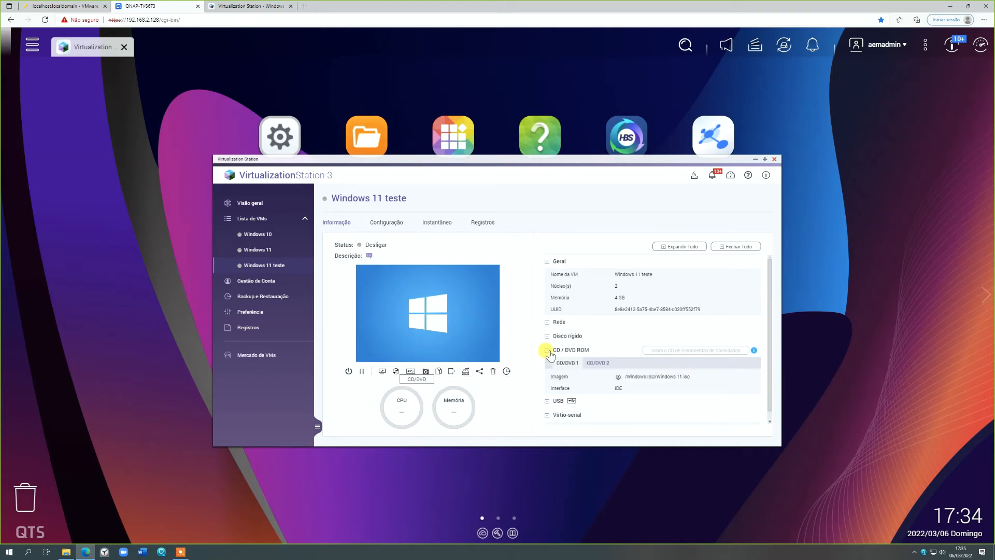
{"action": "left_click", "coordinate": [619, 377]}
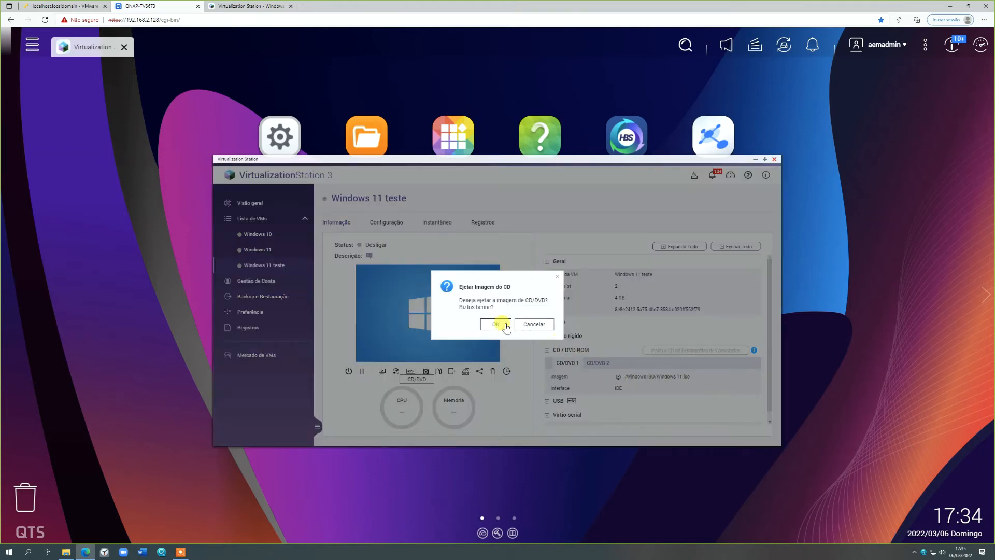
{"action": "left_click", "coordinate": [505, 325]}
{"action": "left_click", "coordinate": [598, 363]}
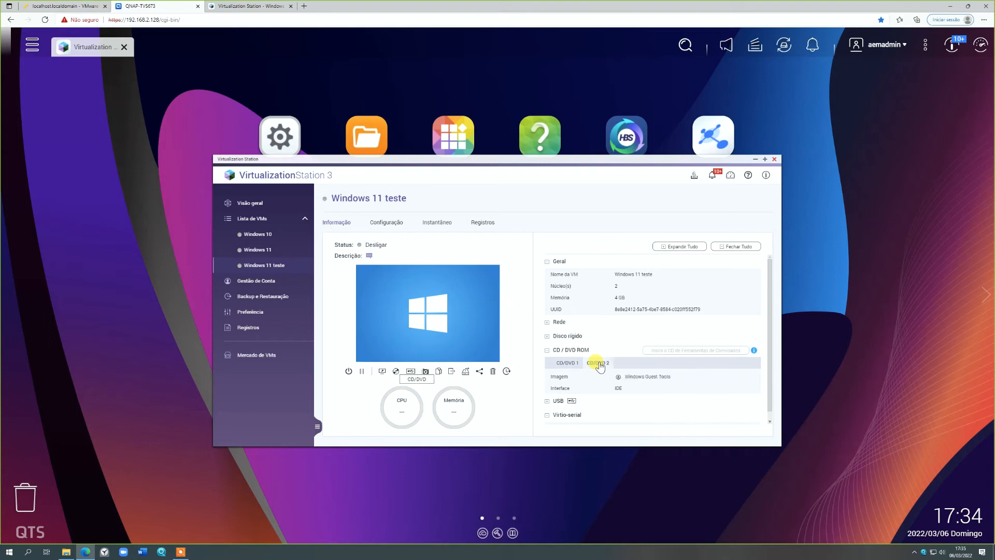
{"action": "left_click", "coordinate": [619, 377]}
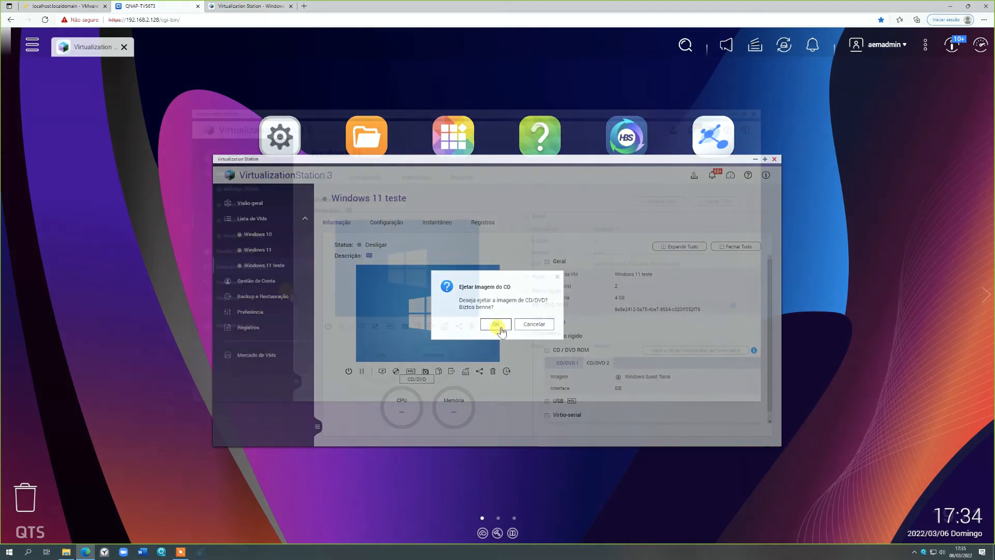
{"action": "left_click", "coordinate": [506, 326]}
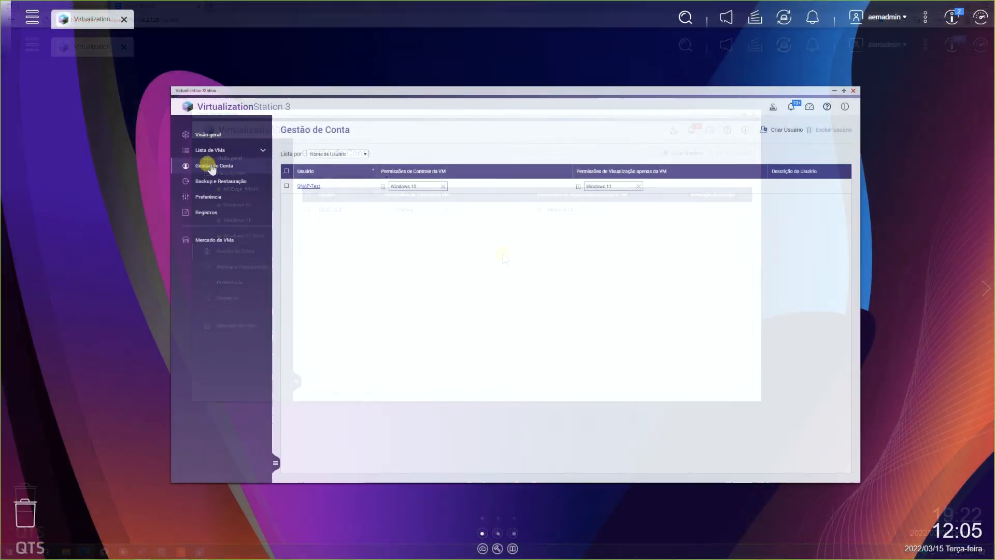
- Create the user Teste2 with an account password, console control of the Windows 10 machine and view-only access to Windows 11
{"action": "left_click", "coordinate": [769, 136]}
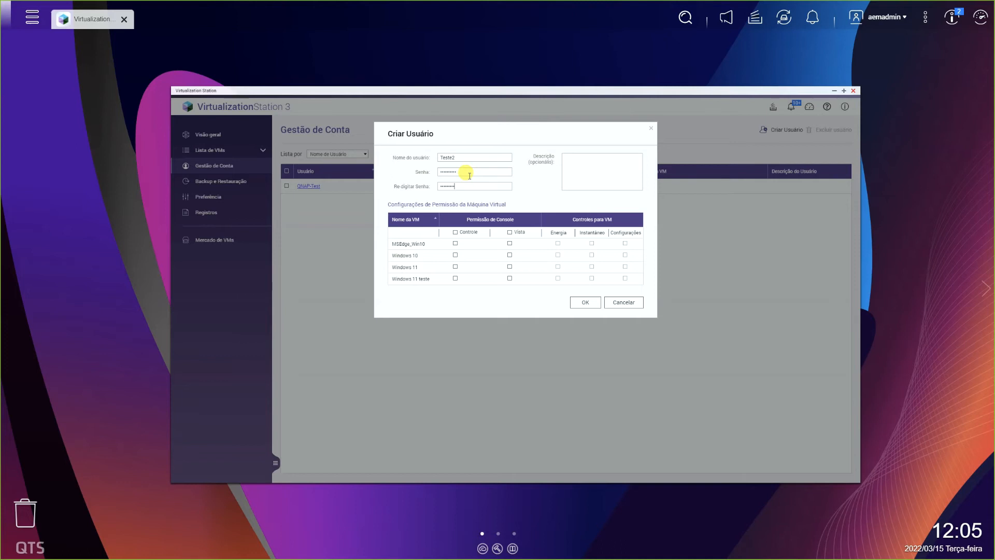
{"action": "left_click", "coordinate": [456, 233]}
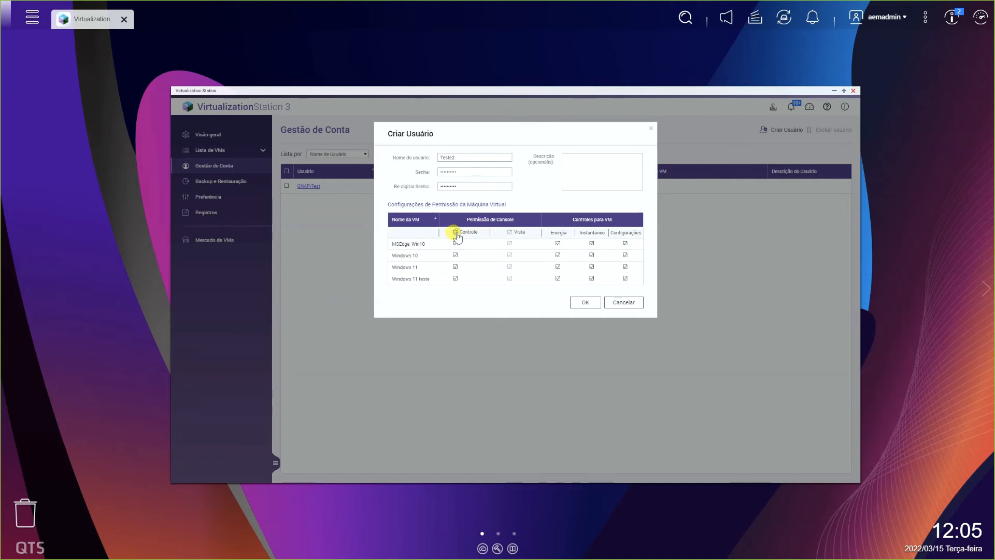
{"action": "left_click", "coordinate": [455, 233]}
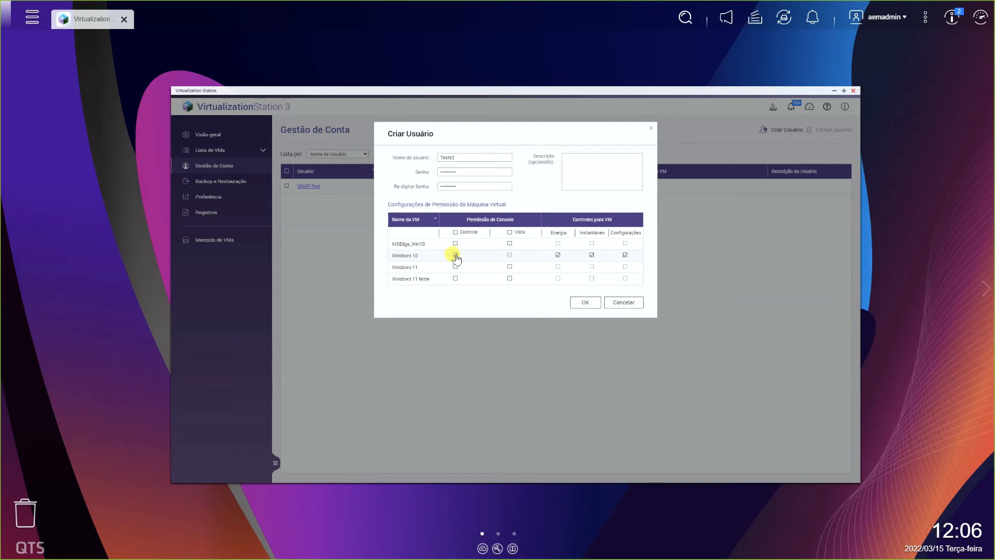
{"action": "left_click", "coordinate": [510, 267]}
{"action": "left_click", "coordinate": [584, 303]}
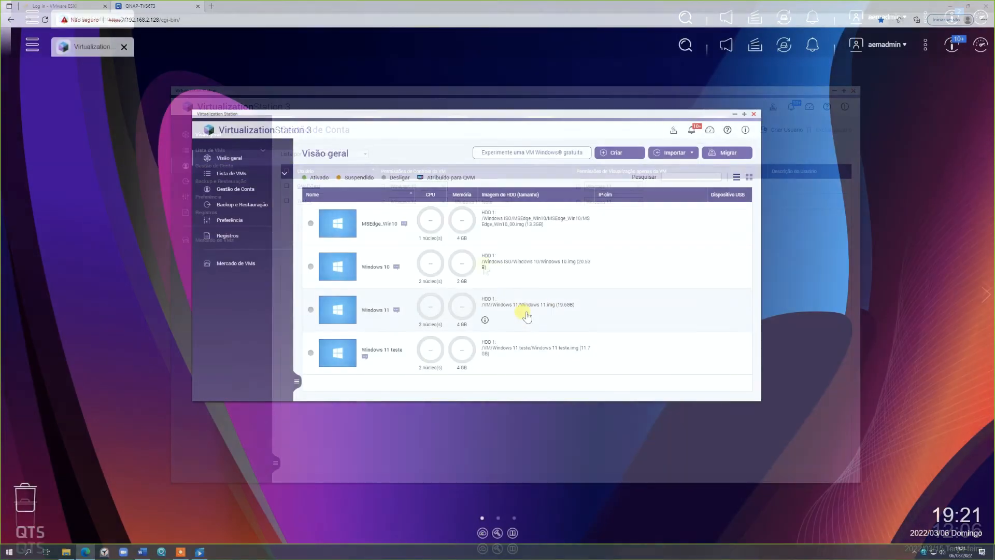
- Copy the sharing link of the Windows 11 machine using the address QNAPportugal.myqnapcloud.com and no expiration date
{"action": "left_click", "coordinate": [526, 316]}
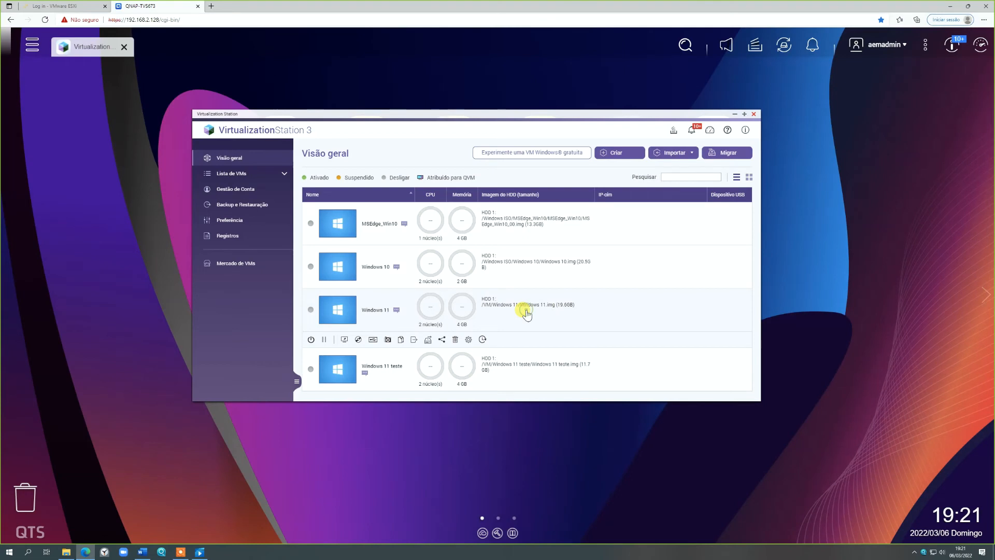
{"action": "left_click", "coordinate": [441, 340]}
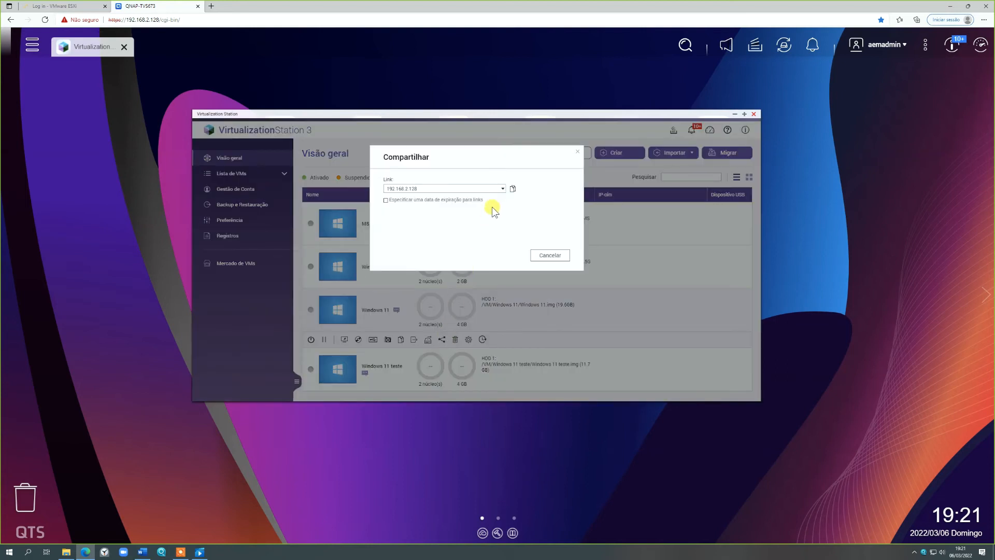
{"action": "left_click", "coordinate": [503, 189]}
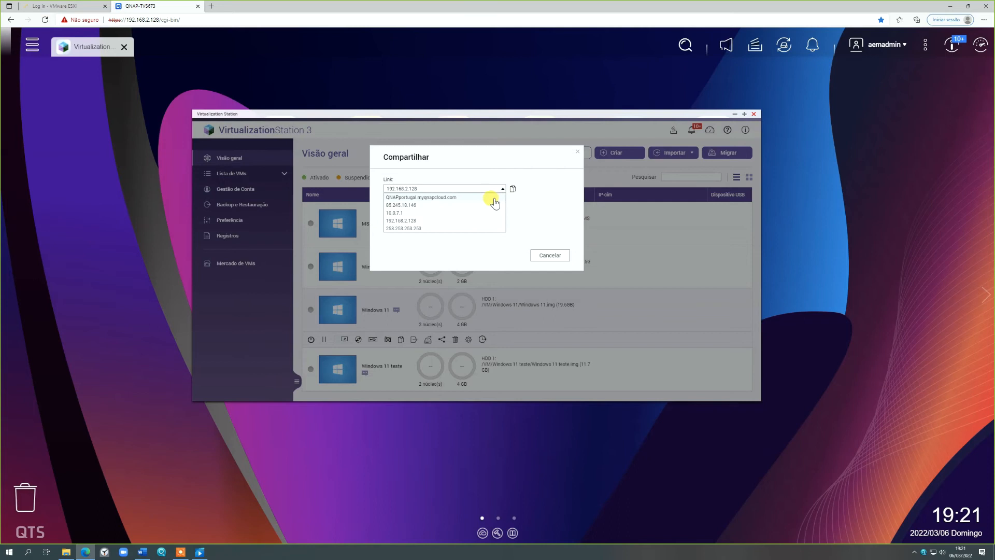
{"action": "left_click", "coordinate": [494, 198]}
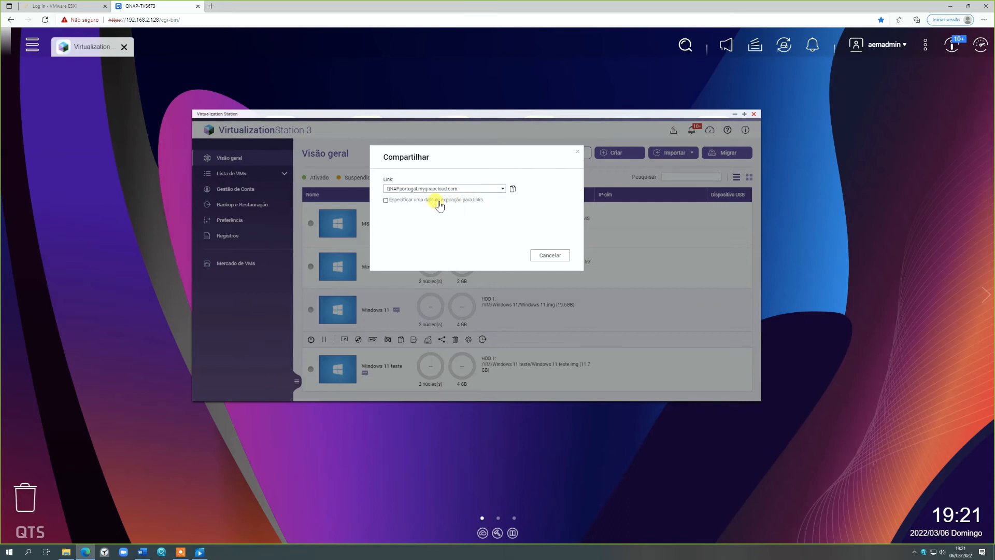
{"action": "left_click", "coordinate": [386, 200]}
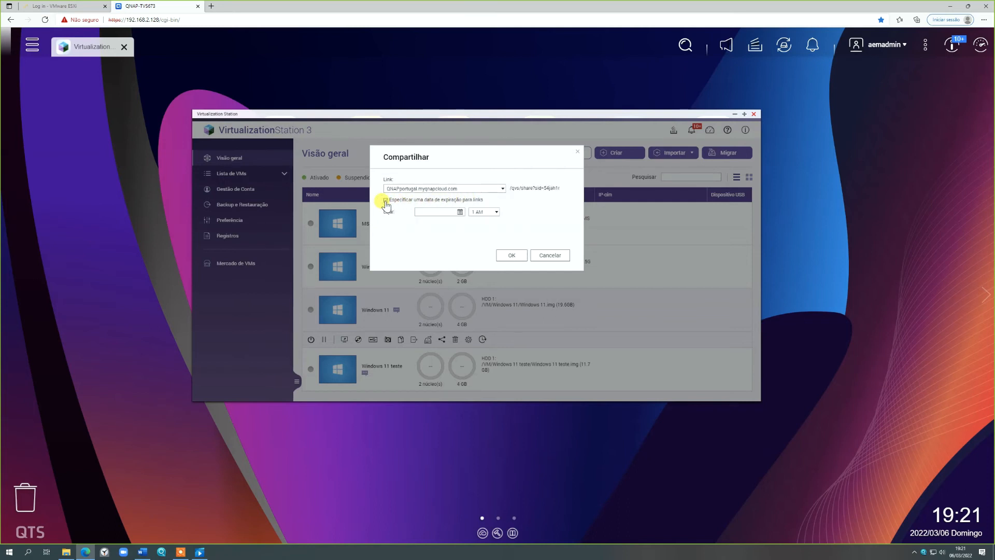
{"action": "left_click", "coordinate": [395, 200]}
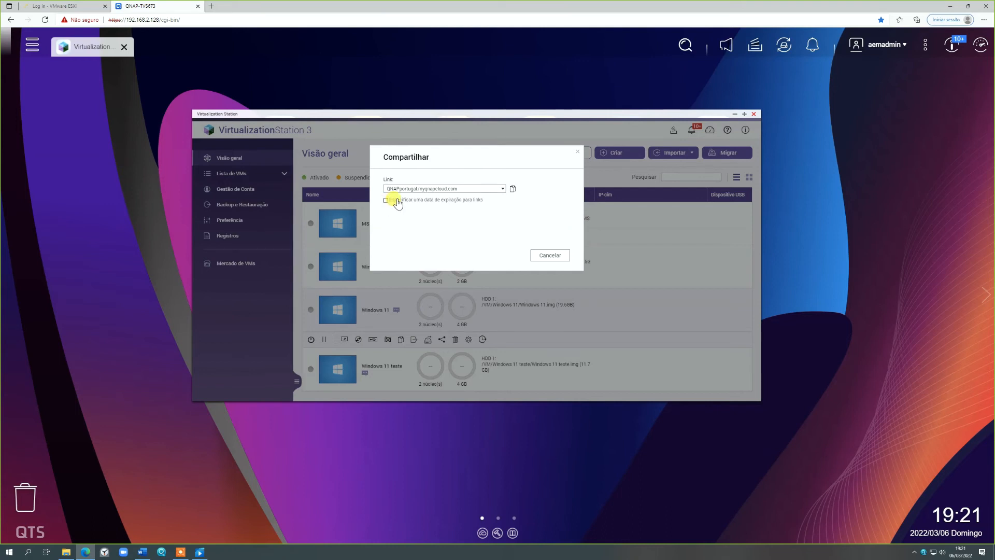
{"action": "left_click", "coordinate": [512, 190]}
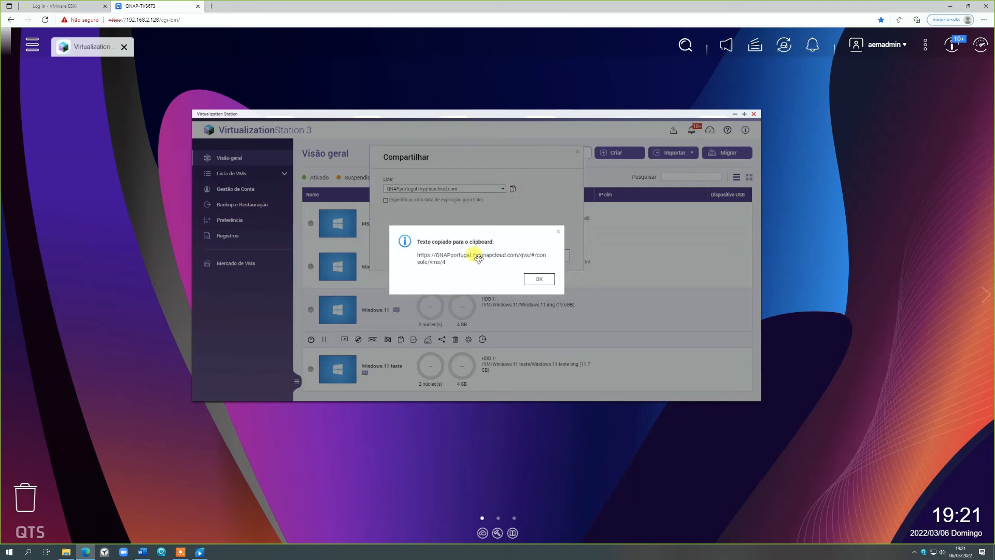
{"action": "left_click", "coordinate": [540, 280]}
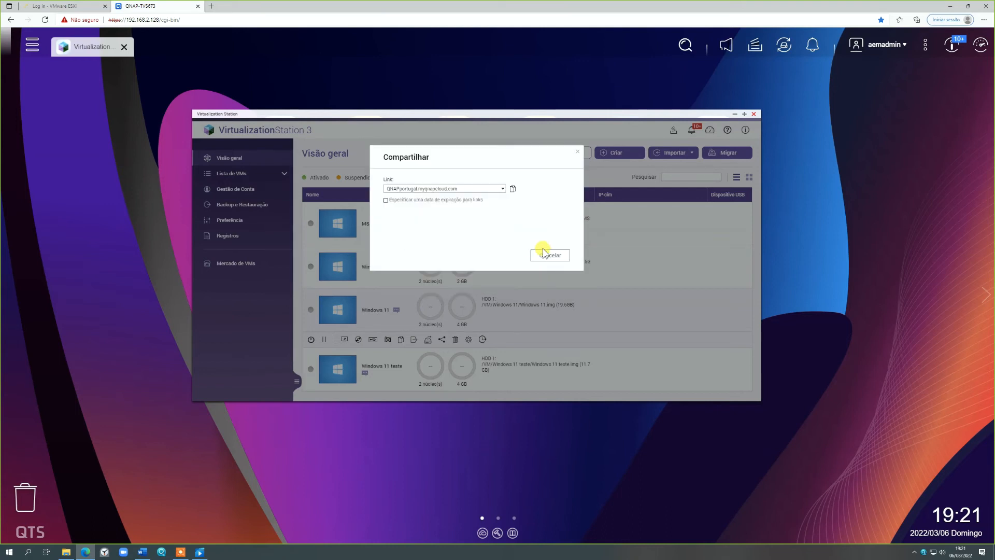
{"action": "left_click", "coordinate": [549, 256]}
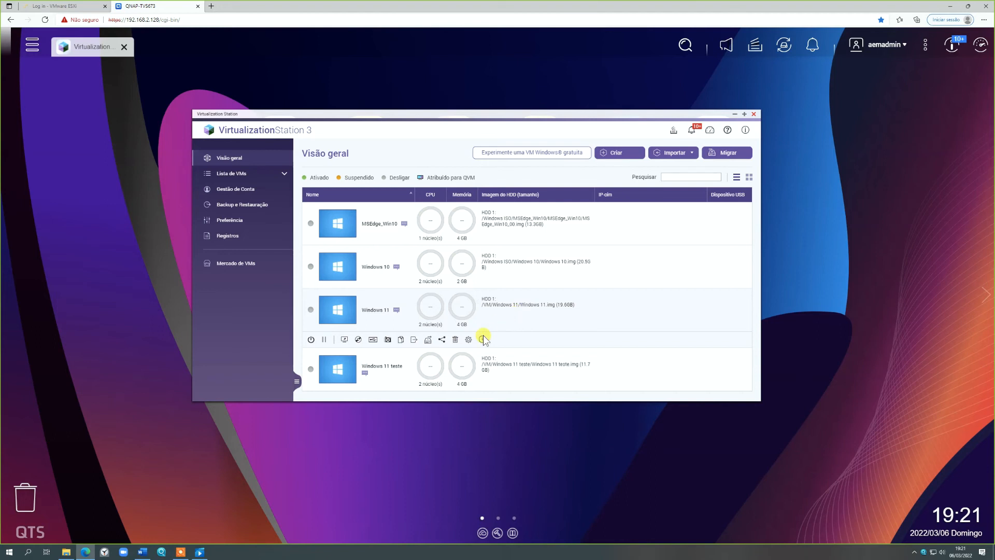
- Share the Windows 11 machine through QNAPportugal.myqnapcloud.com with a link that expires on 2022-03-31 at 1 AM
{"action": "left_click", "coordinate": [469, 340]}
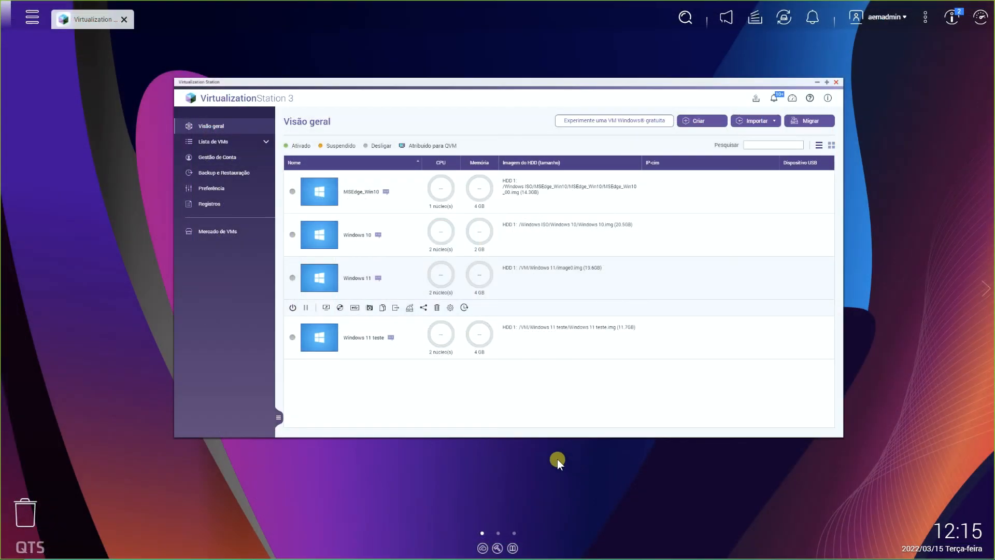
{"action": "left_click", "coordinate": [424, 308]}
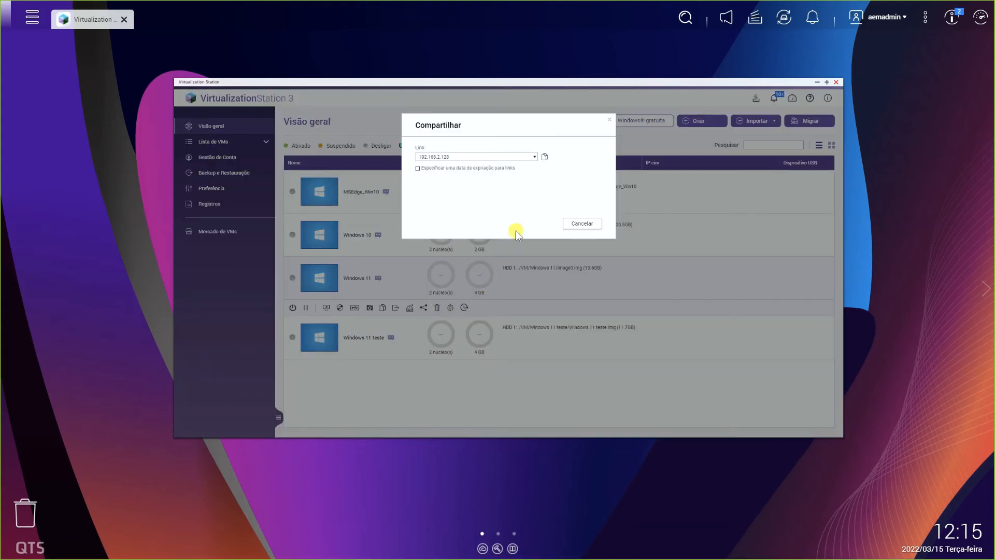
{"action": "left_click", "coordinate": [537, 157]}
{"action": "left_click", "coordinate": [528, 166]}
{"action": "left_click", "coordinate": [466, 169]}
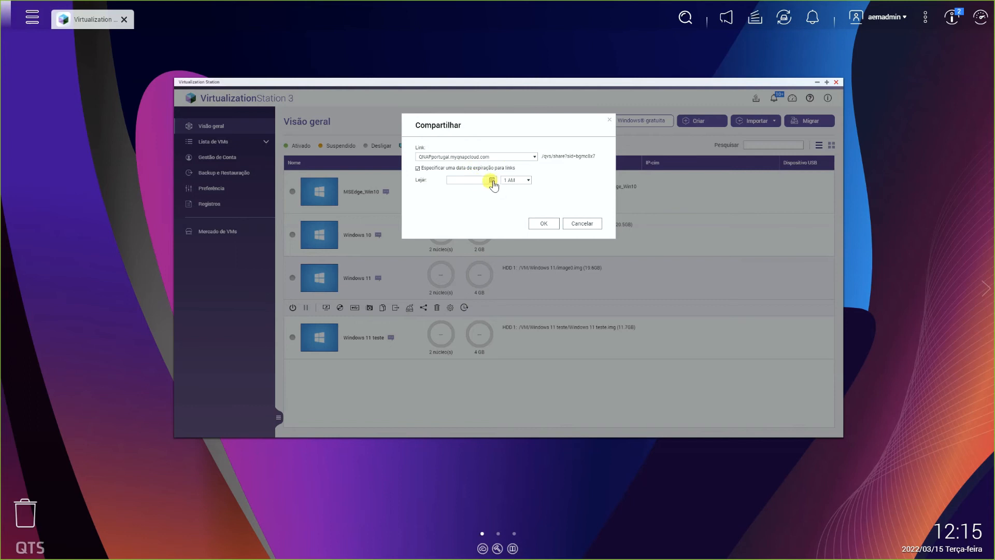
{"action": "left_click", "coordinate": [492, 180]}
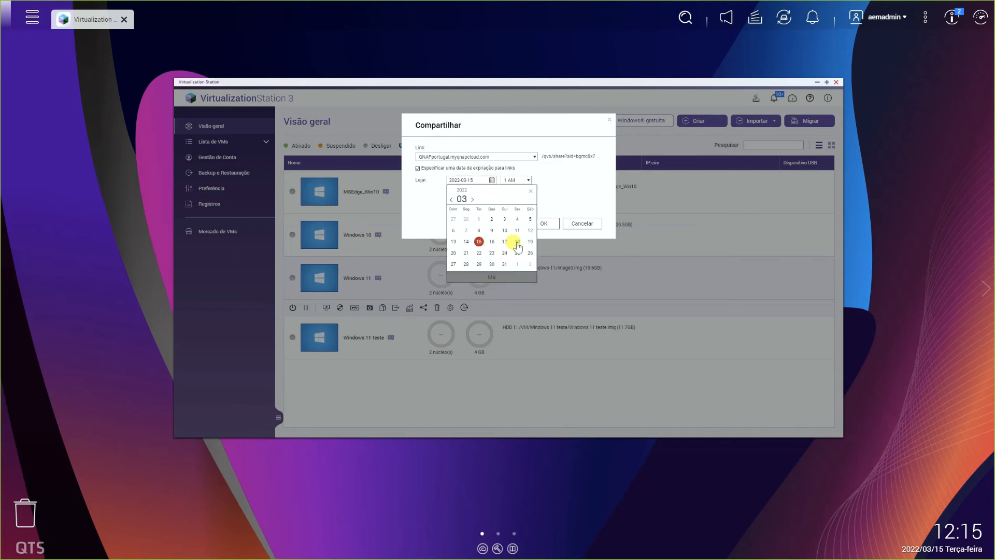
{"action": "left_click", "coordinate": [506, 264]}
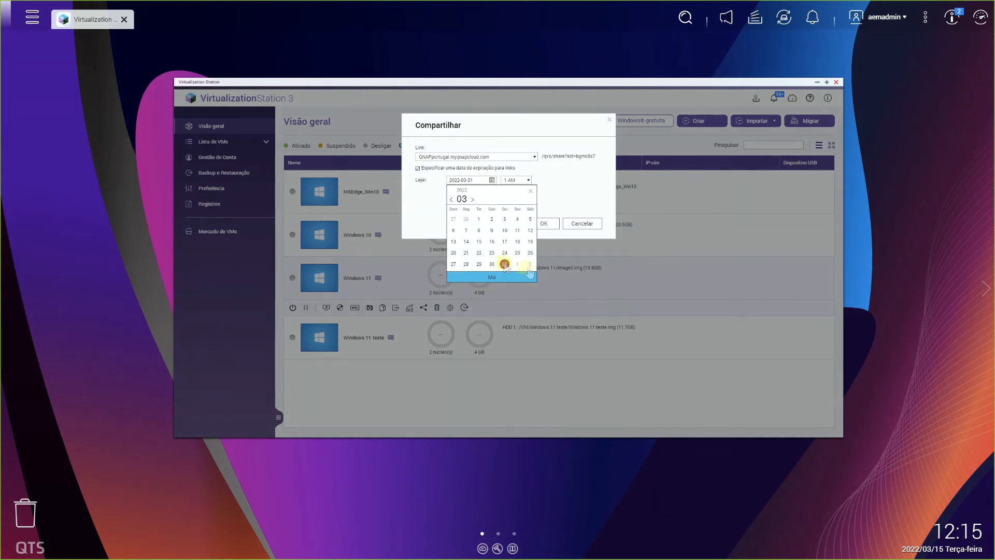
{"action": "double_click", "coordinate": [505, 264]}
{"action": "left_click", "coordinate": [544, 224]}
{"action": "left_click", "coordinate": [561, 283]}
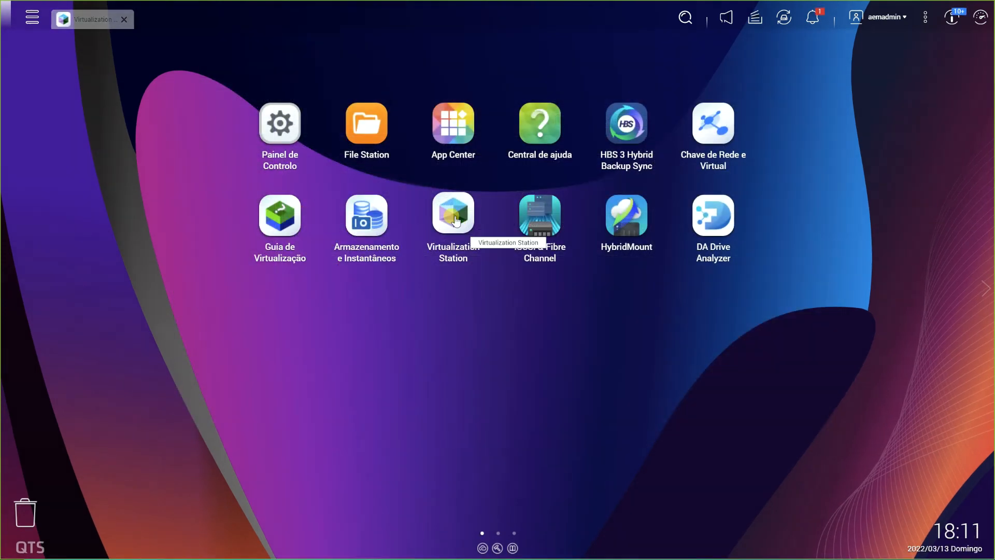
- Start a new VM backup task in Virtualization Station with the description Teste2 and add the Windows 11 machine to it
{"action": "left_click", "coordinate": [455, 221]}
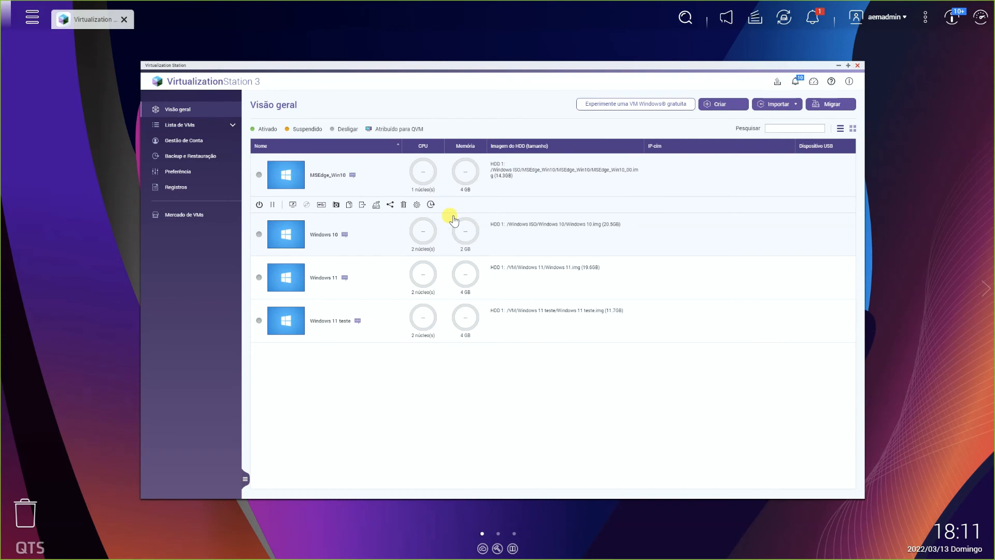
{"action": "left_click", "coordinate": [206, 160]}
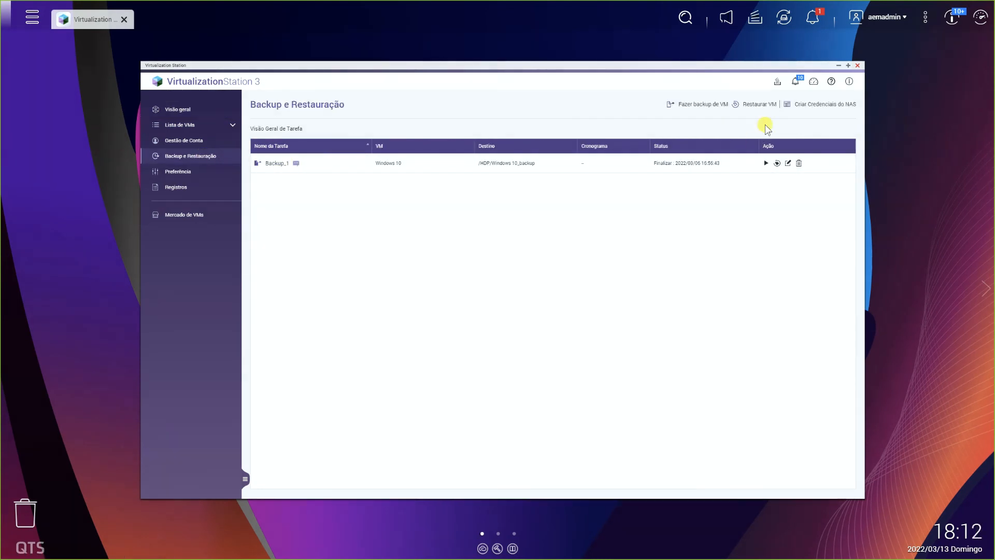
{"action": "left_click", "coordinate": [706, 107]}
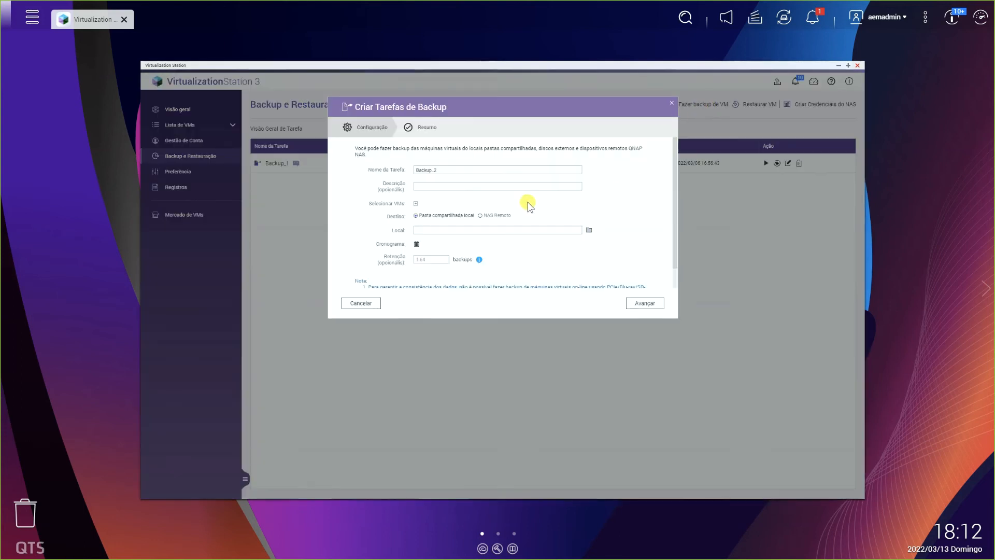
{"action": "left_click", "coordinate": [457, 186]}
{"action": "type", "text": "Teste2"}
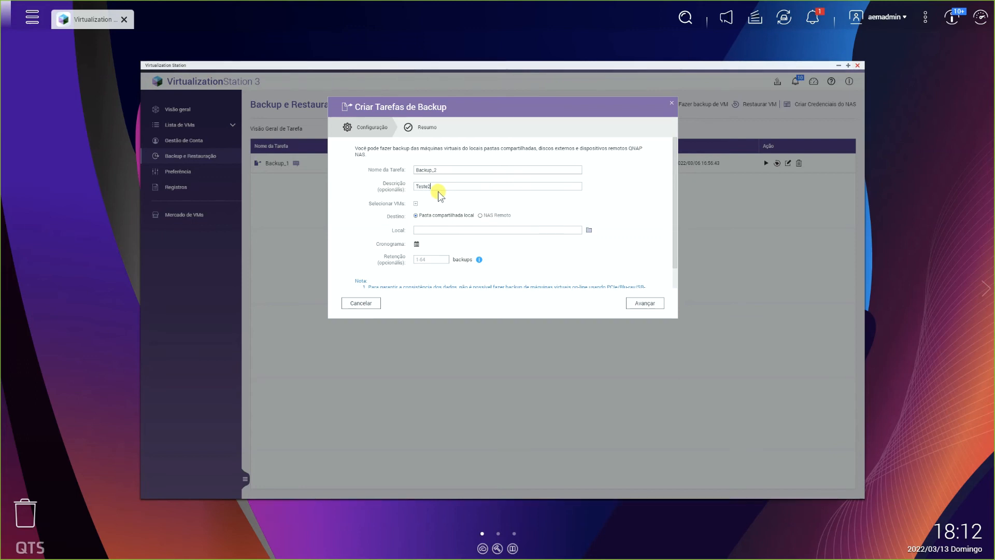
{"action": "left_click", "coordinate": [416, 204]}
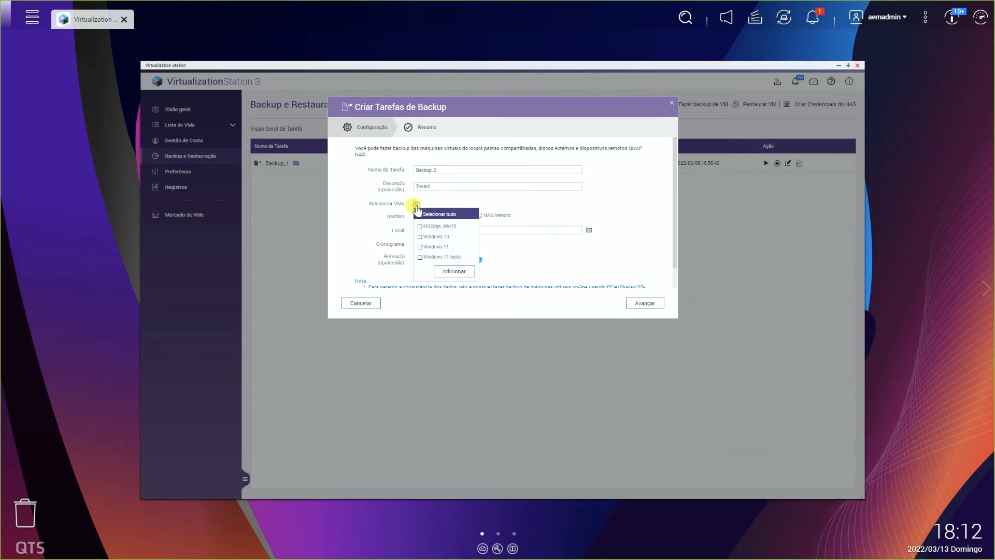
{"action": "left_click", "coordinate": [420, 247]}
{"action": "left_click", "coordinate": [454, 271]}
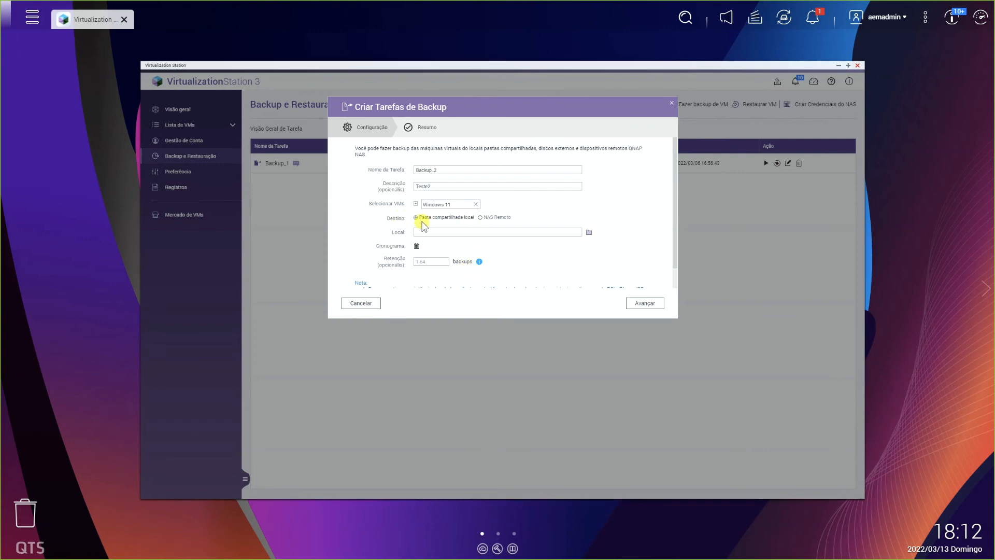
- Look at the remote NAS destination, return to the local shared folder and choose /HDP as the backup location
{"action": "left_click", "coordinate": [480, 218]}
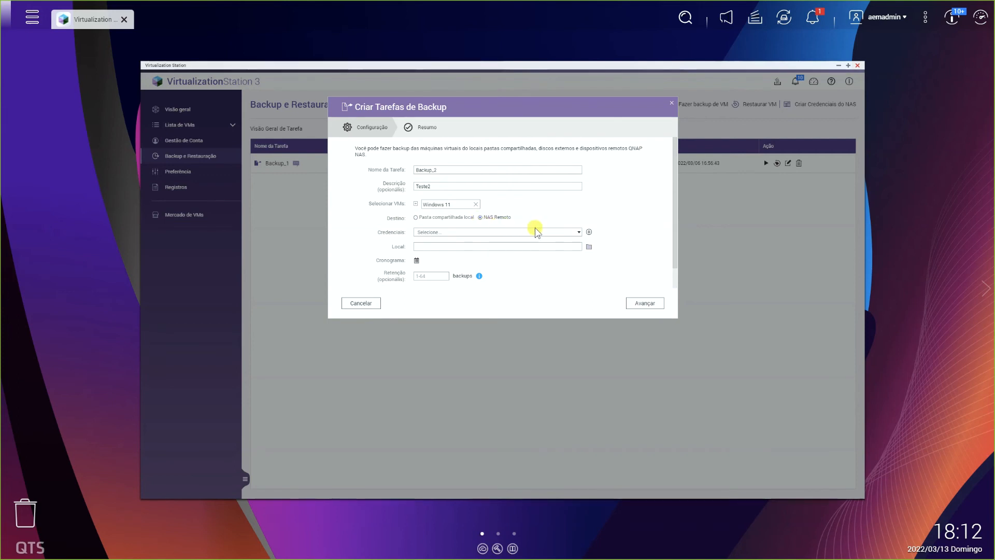
{"action": "left_click", "coordinate": [443, 218]}
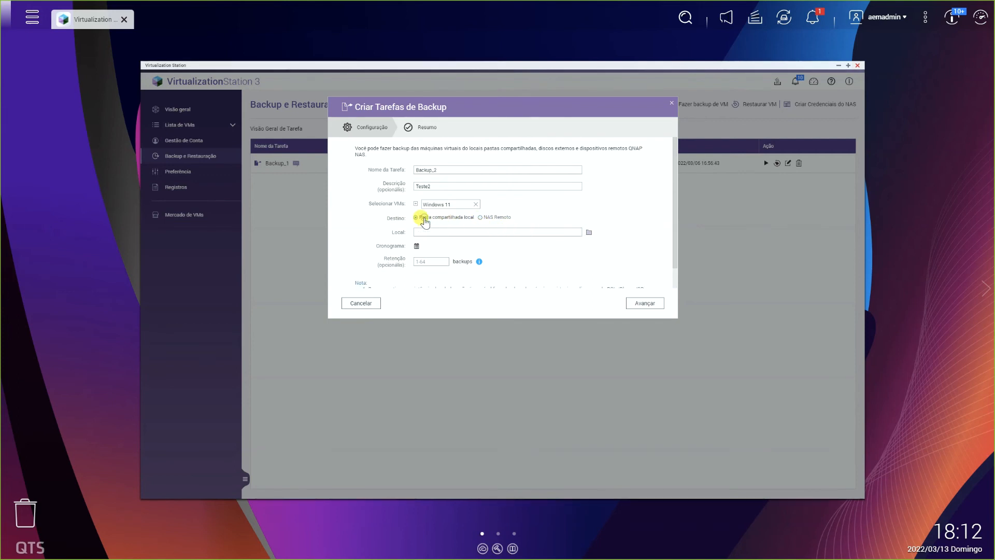
{"action": "left_click", "coordinate": [589, 234]}
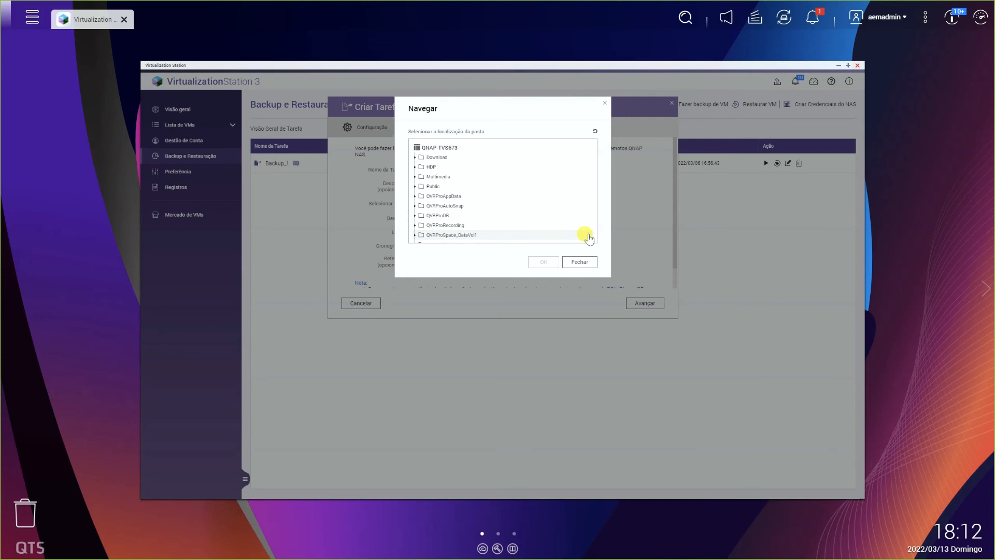
{"action": "left_click", "coordinate": [460, 168]}
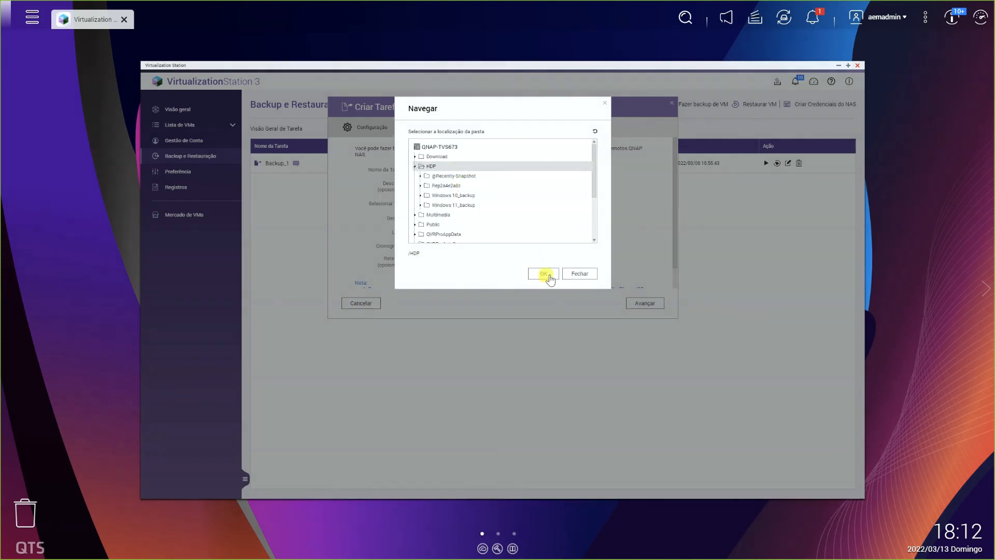
{"action": "left_click", "coordinate": [543, 273]}
- Check the retention help, set the retention to 2 backups and finish the task with Processamento agendado
{"action": "scroll", "coordinate": [552, 262], "scroll_direction": "down", "scroll_amount": 1}
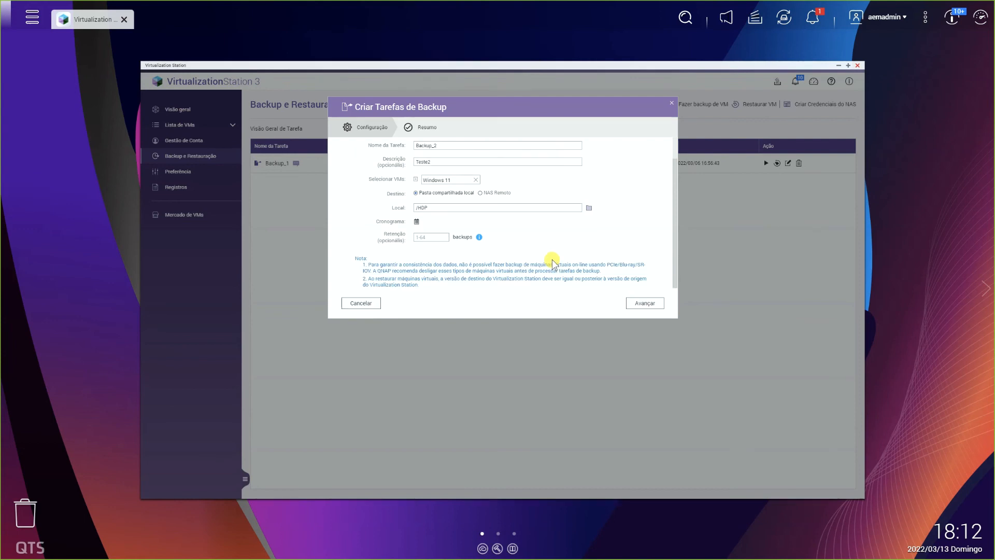
{"action": "left_click", "coordinate": [479, 238]}
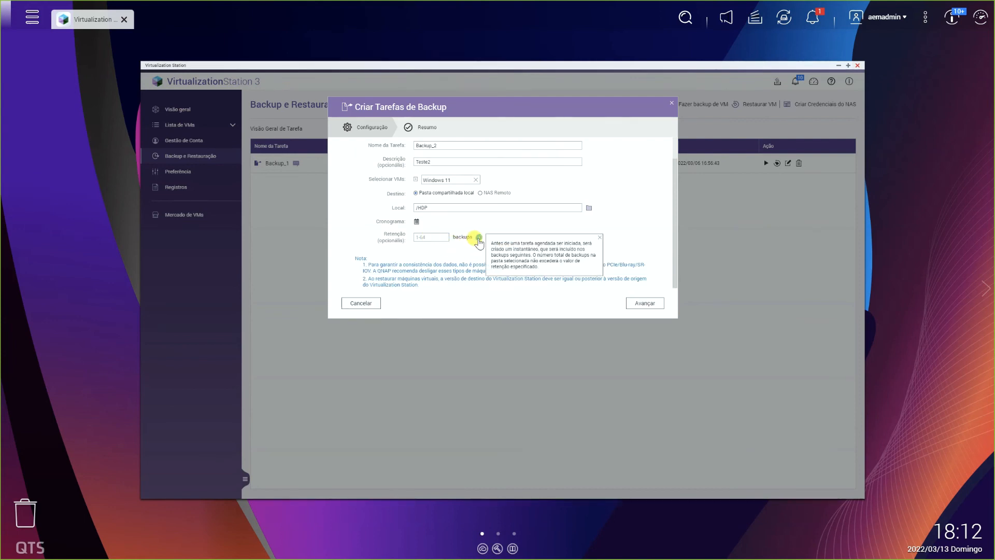
{"action": "left_click", "coordinate": [439, 236]}
{"action": "type", "text": "2"}
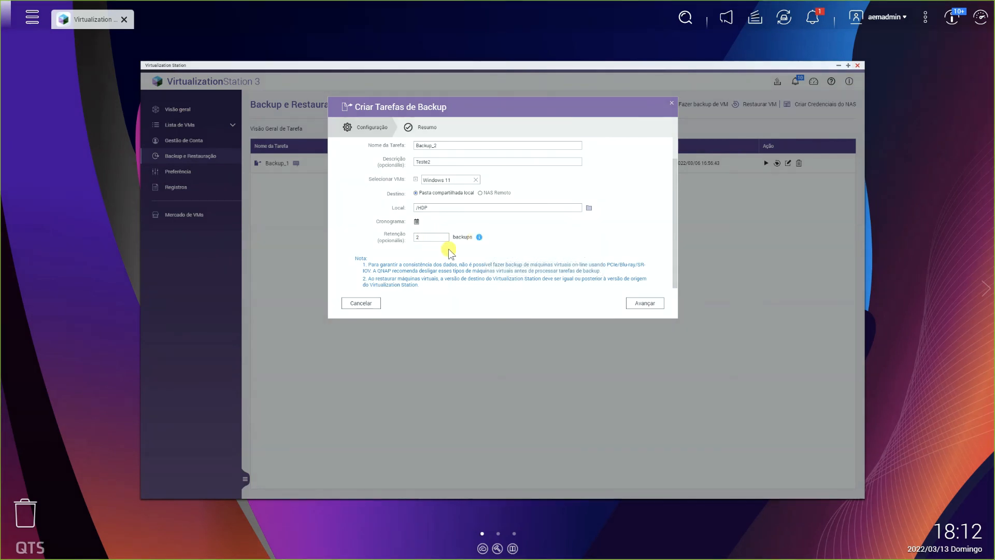
{"action": "left_click", "coordinate": [644, 303]}
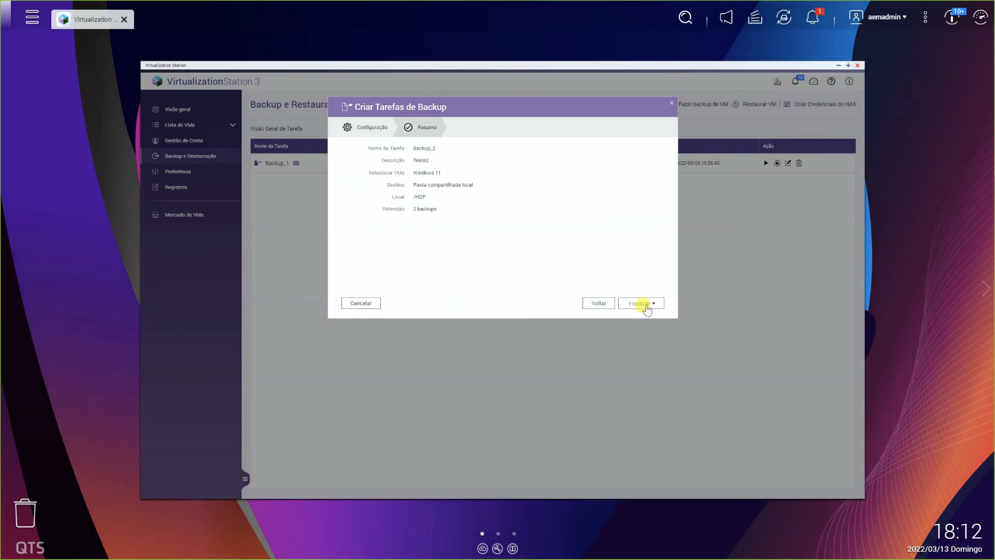
{"action": "left_click", "coordinate": [642, 307]}
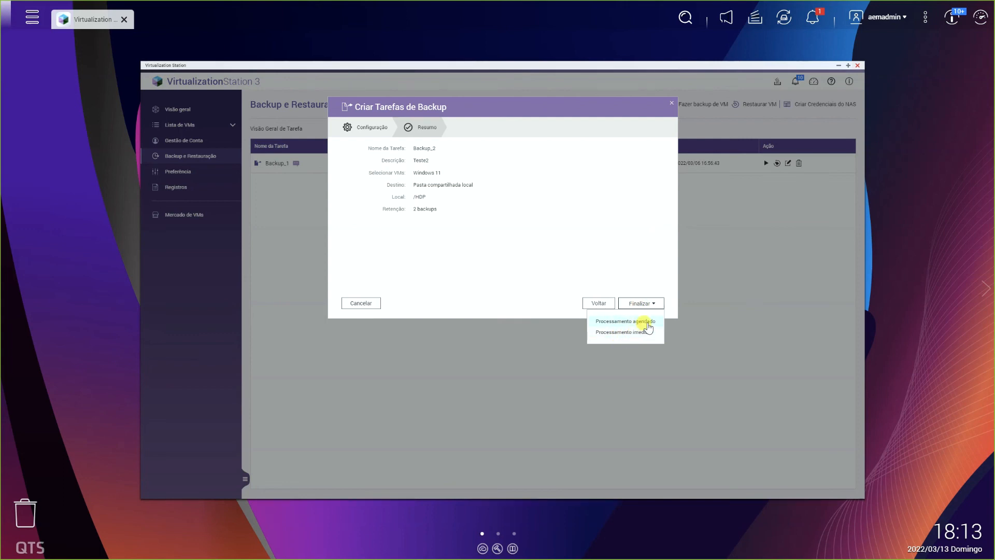
{"action": "left_click", "coordinate": [648, 321]}
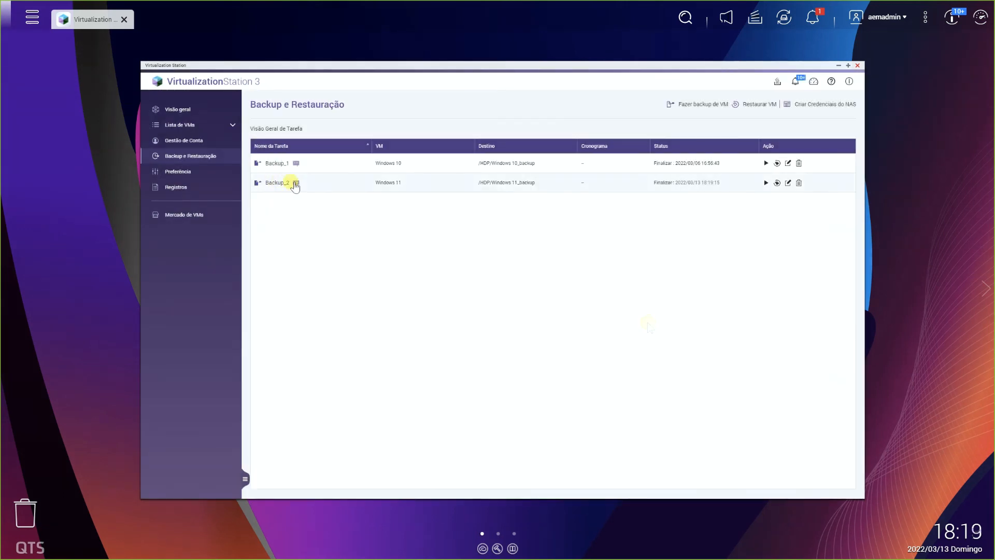
- Start restoring Backup_2, explore creating a new VM directly from the backup file, and choose overwriting the existing VM as the method
{"action": "mouse_move", "coordinate": [295, 185]}
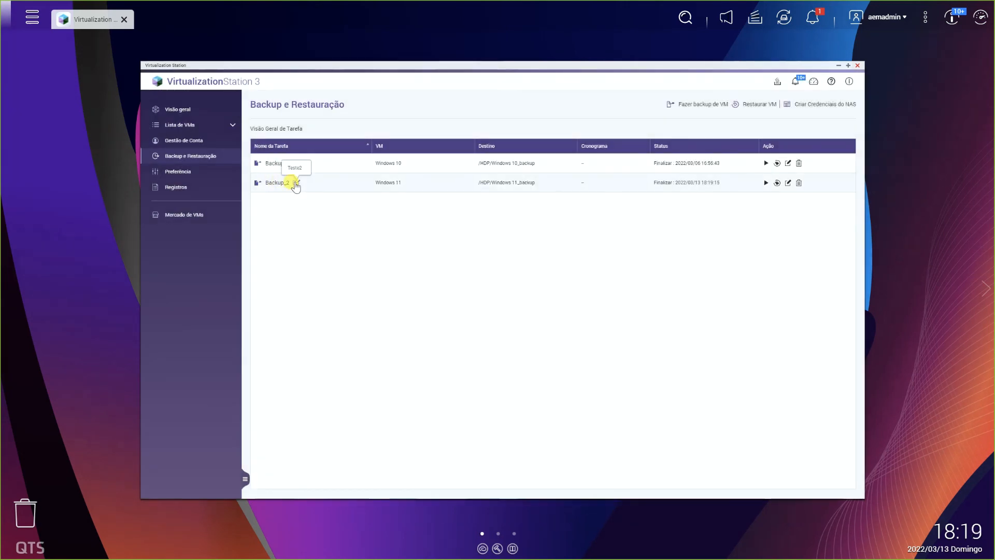
{"action": "left_click", "coordinate": [776, 183]}
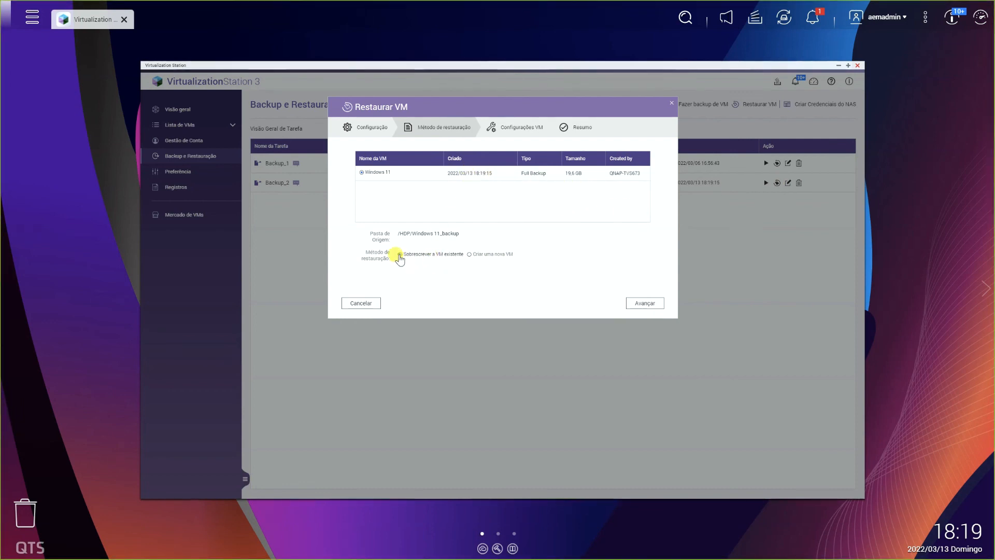
{"action": "left_click", "coordinate": [469, 254]}
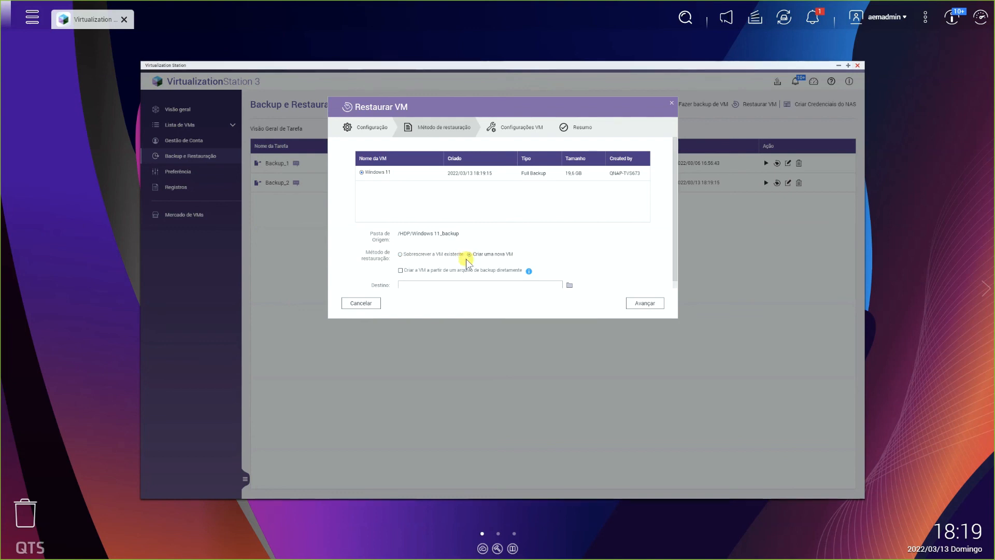
{"action": "scroll", "coordinate": [547, 262], "scroll_direction": "down", "scroll_amount": 1}
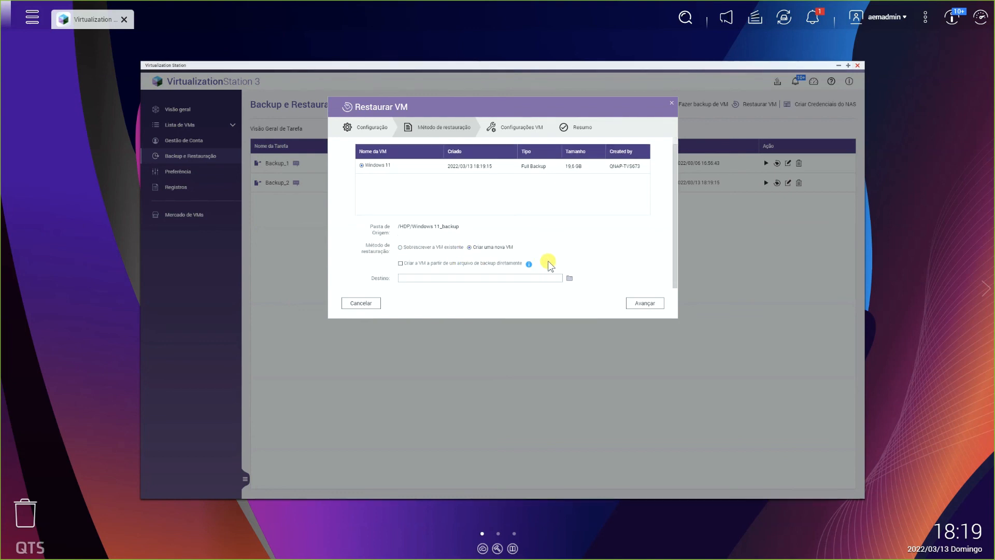
{"action": "left_click", "coordinate": [400, 263]}
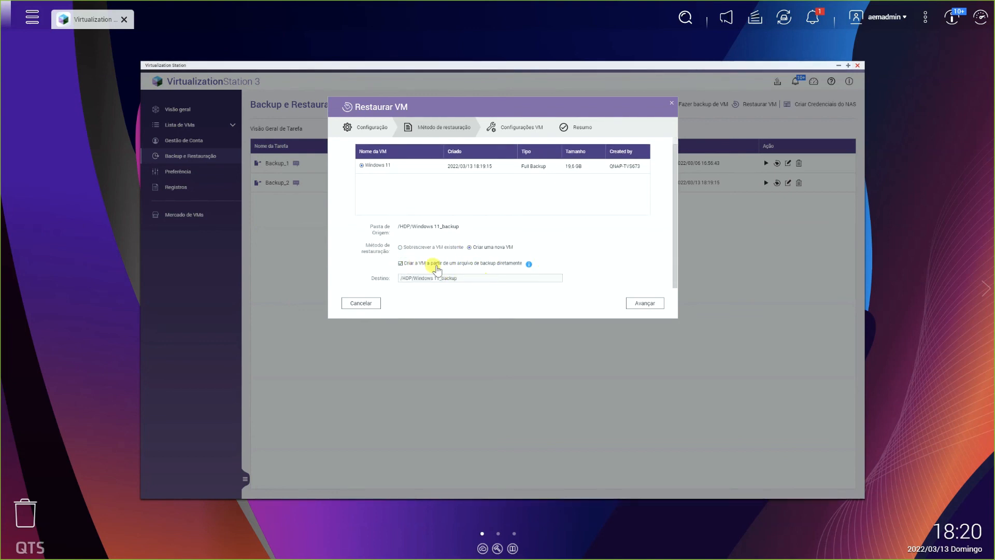
{"action": "left_click", "coordinate": [529, 264]}
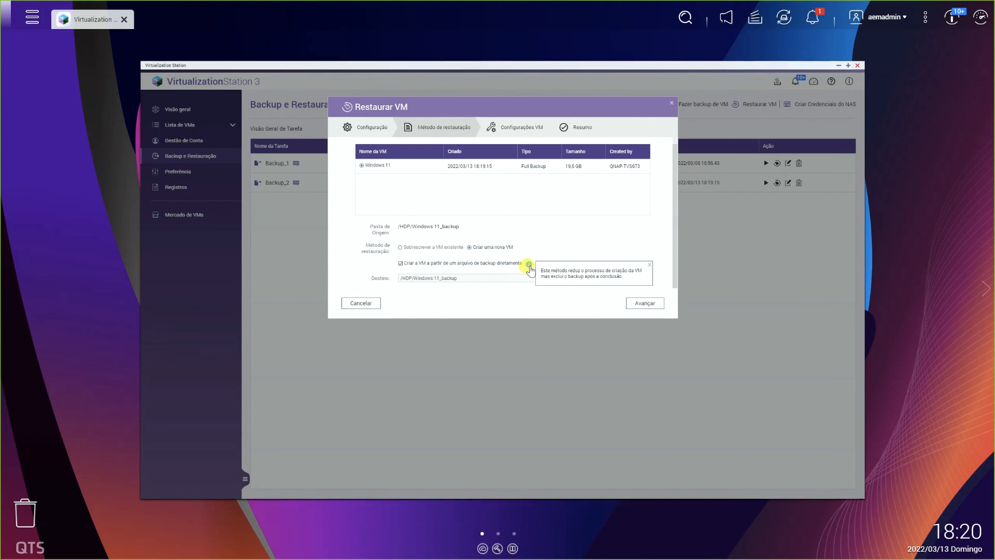
{"action": "left_click", "coordinate": [400, 264]}
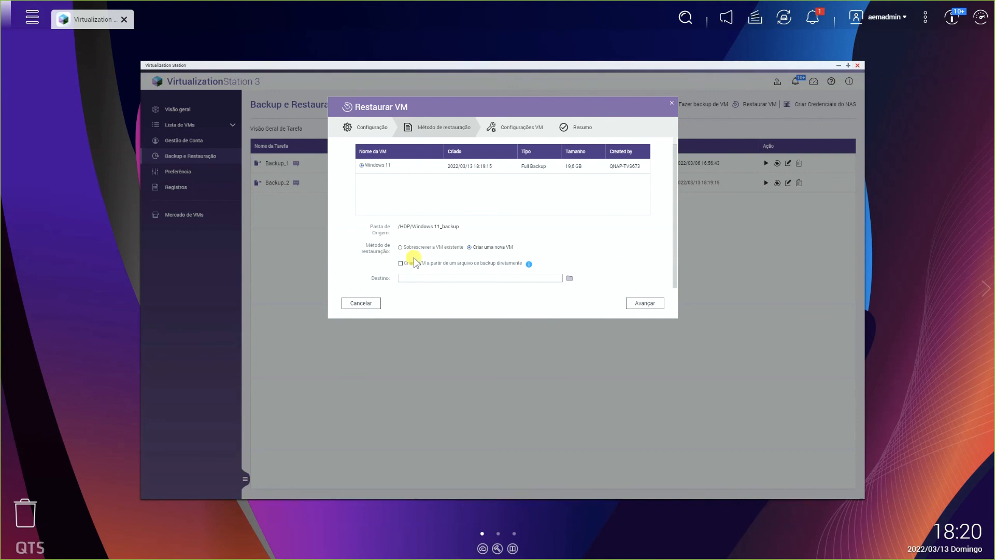
{"action": "left_click", "coordinate": [400, 247]}
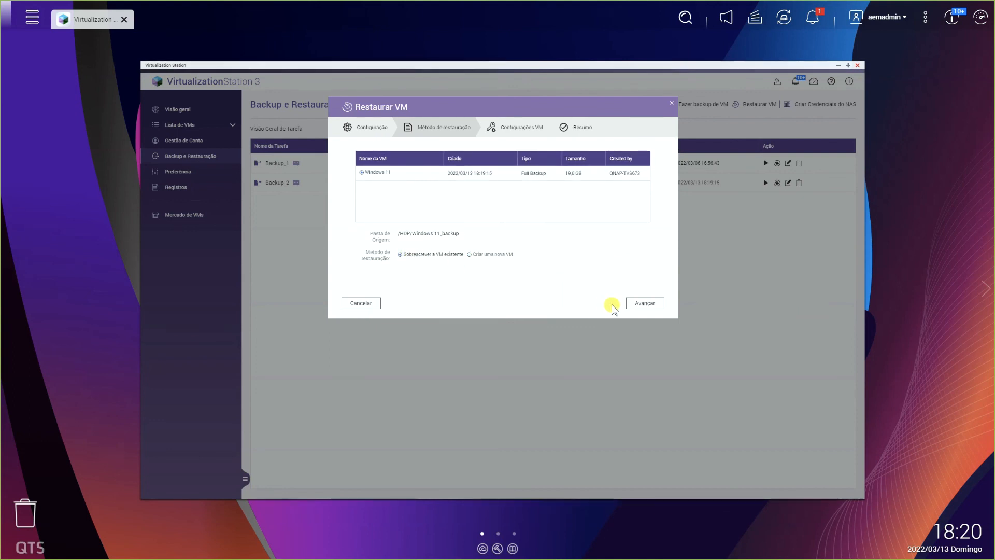
- Keep the CPU, memory and network settings of Windows 11 and launch its restoration
{"action": "left_click", "coordinate": [644, 303]}
{"action": "scroll", "coordinate": [661, 254], "scroll_direction": "down", "scroll_amount": 1}
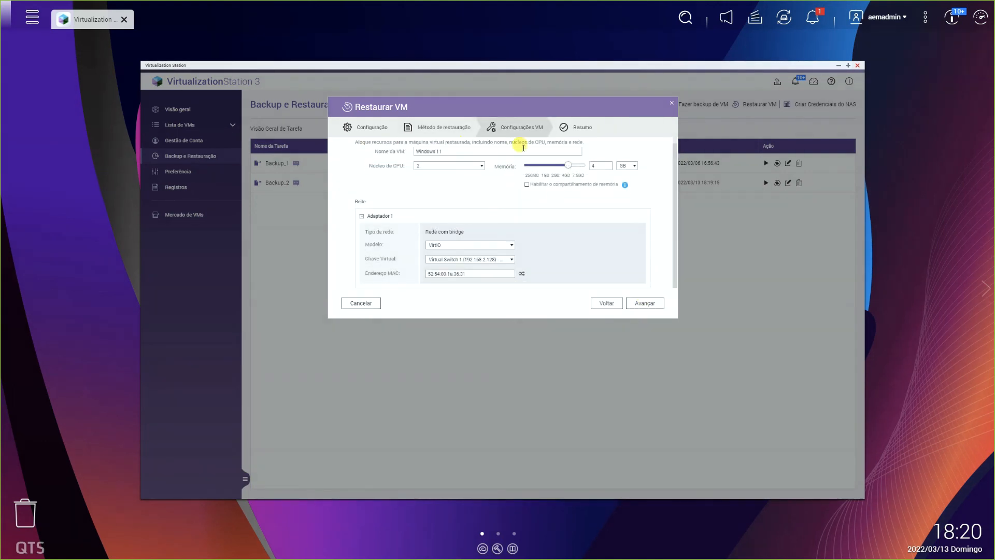
{"action": "left_click", "coordinate": [645, 303]}
{"action": "left_click", "coordinate": [641, 307]}
{"action": "left_click", "coordinate": [525, 315]}
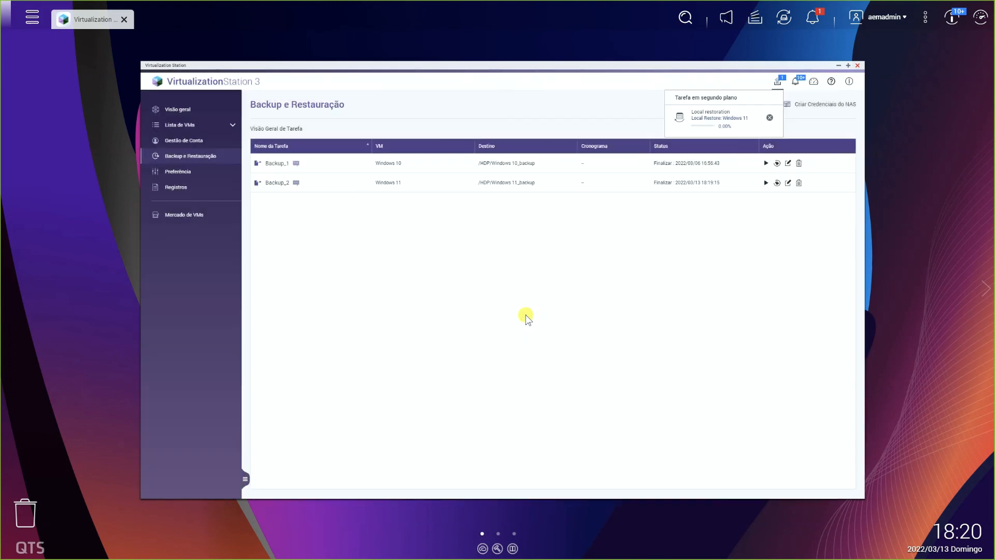